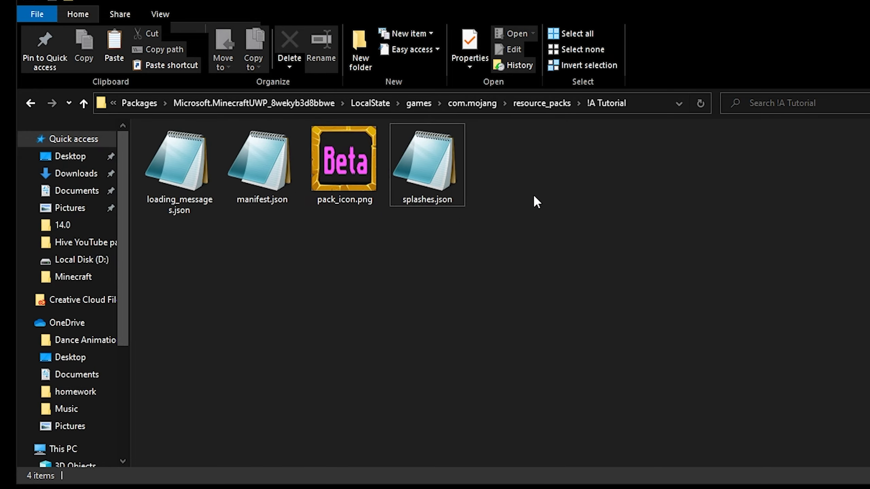
# Step: Create a folder named "textures" in the !A Tutorial resource pack and open it
pyautogui.rightClick(523, 192)
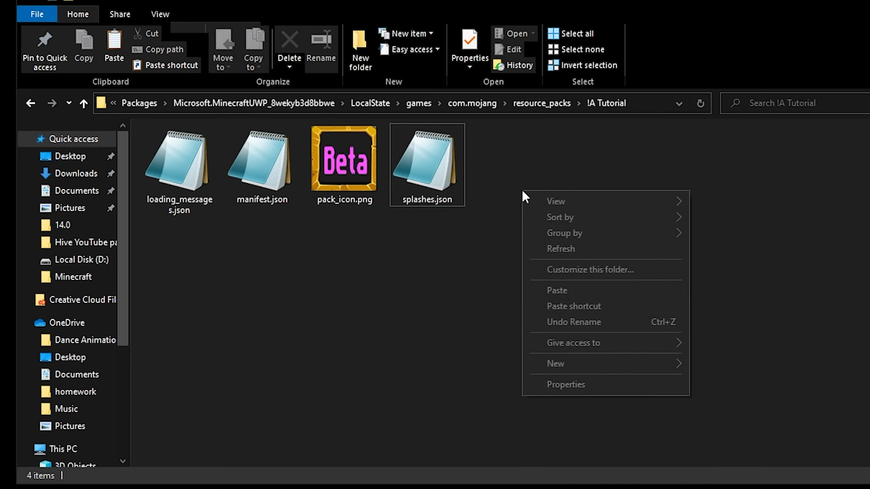
pyautogui.moveTo(678, 365)
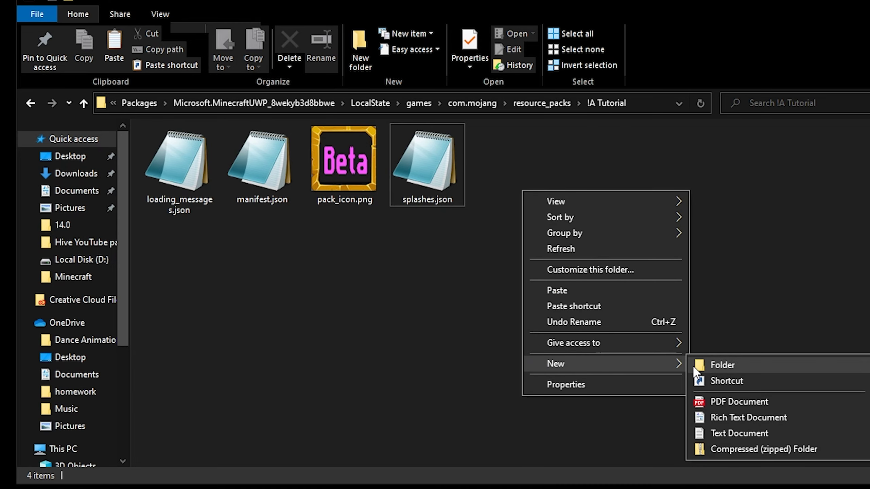
pyautogui.click(708, 366)
pyautogui.write('textures')
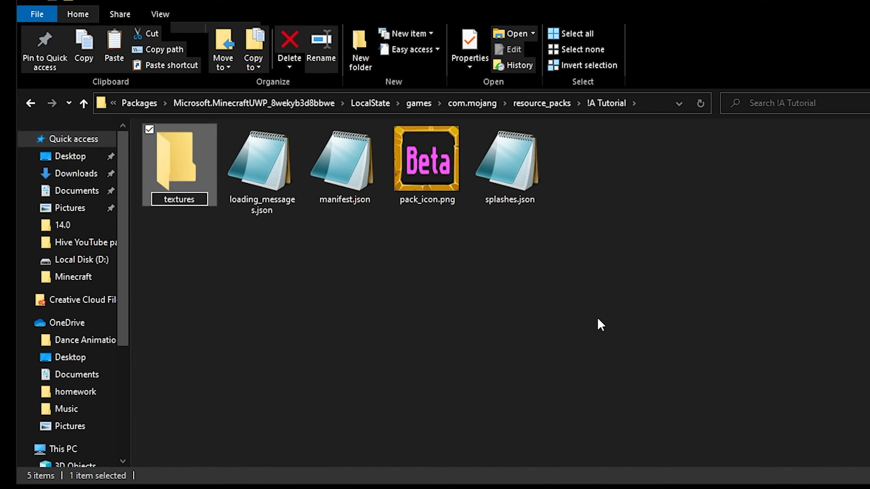
pyautogui.press('Return')
pyautogui.click(460, 305)
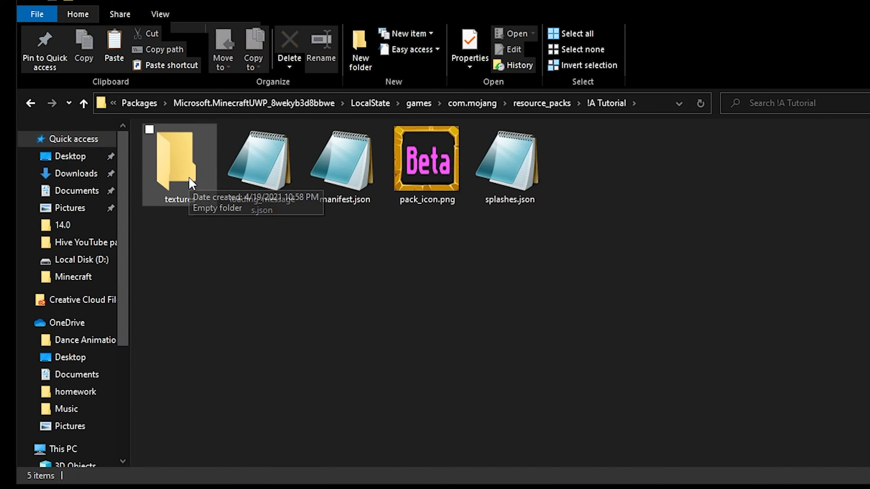
pyautogui.doubleClick(189, 178)
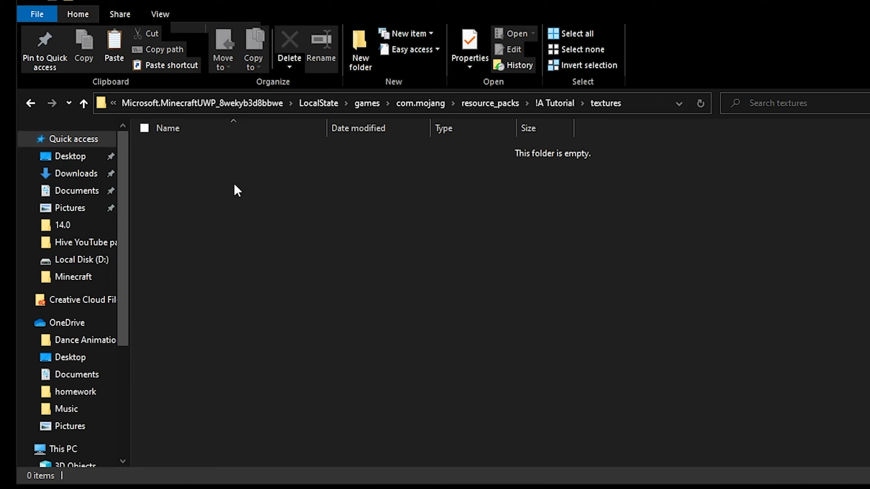
pyautogui.rightClick(249, 175)
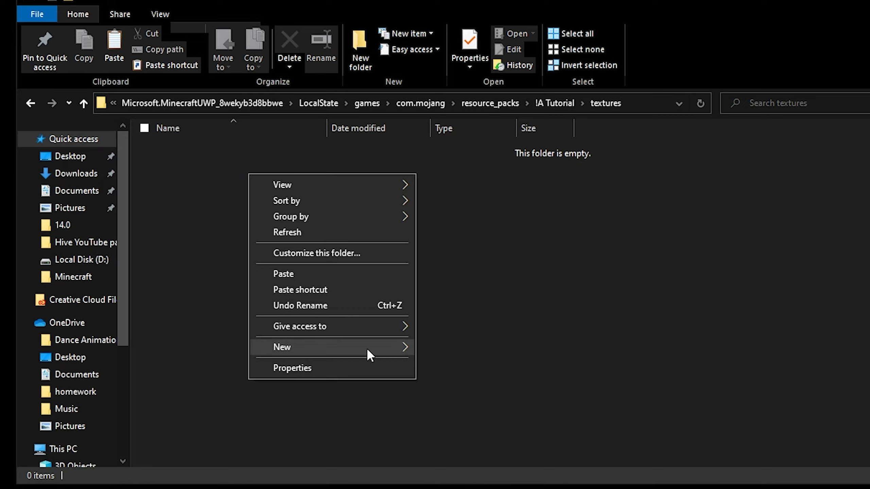
pyautogui.moveTo(367, 348)
pyautogui.click(518, 277)
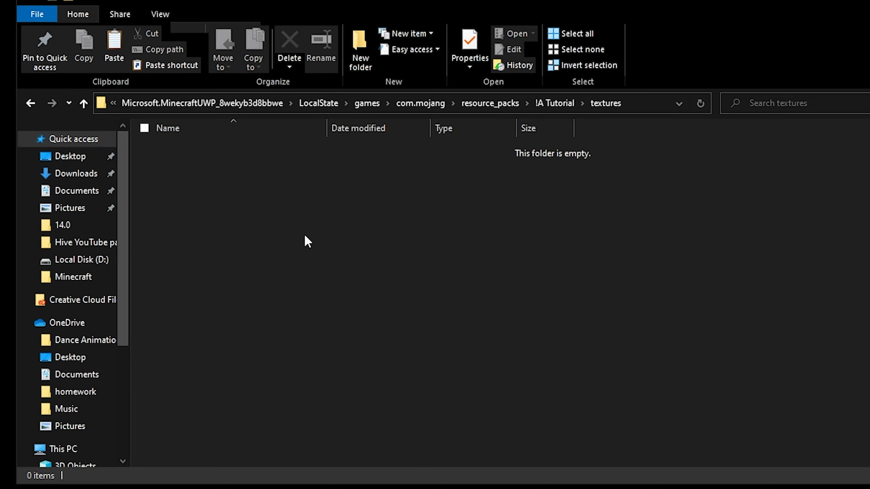
# Step: Paste the copied blocks folder into the empty textures folder and open it
pyautogui.hotkey('ctrl', 'v')
pyautogui.doubleClick(194, 149)
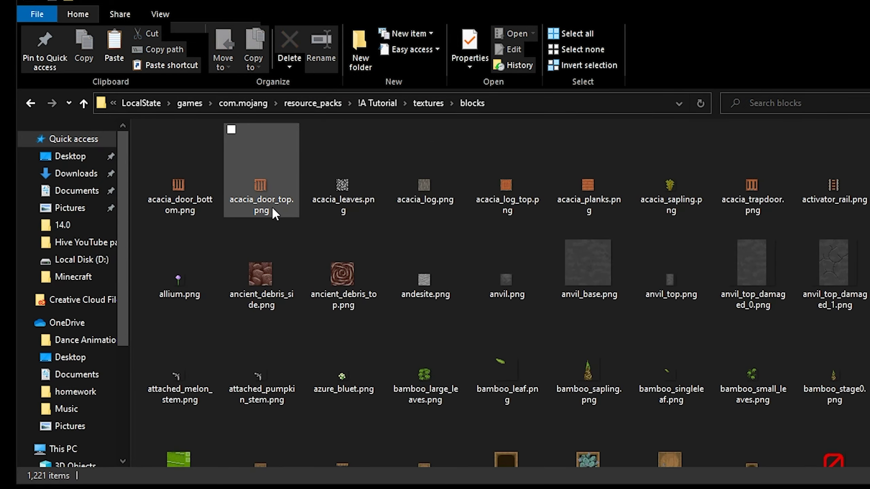
# Step: Examine the animation settings in campfire_log_lit.png.mcmeta and campfire_fire.png.mcmeta, and view the frames in campfire_fire.png
pyautogui.scroll(-12, 462, 216)
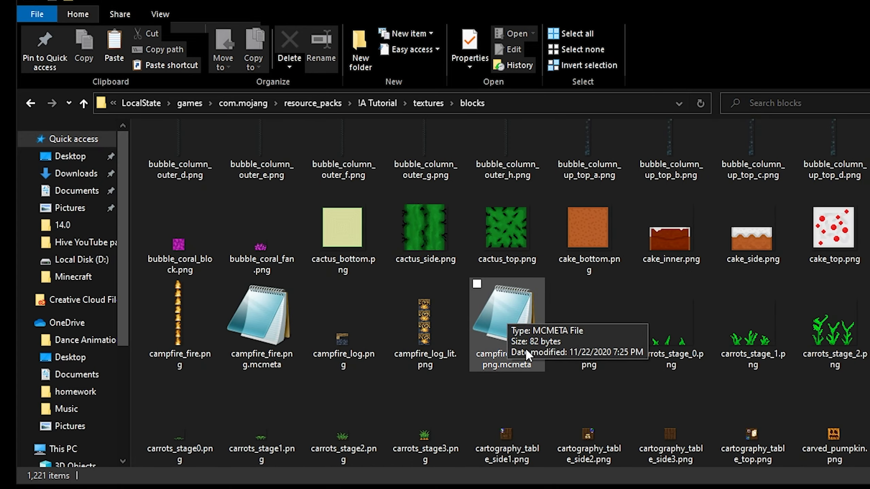
pyautogui.doubleClick(512, 350)
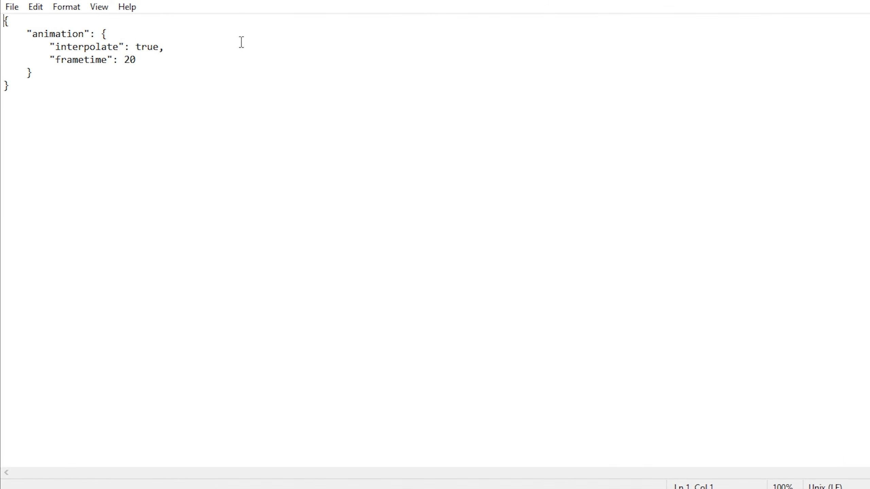
pyautogui.hotkey('alt', 'F4')
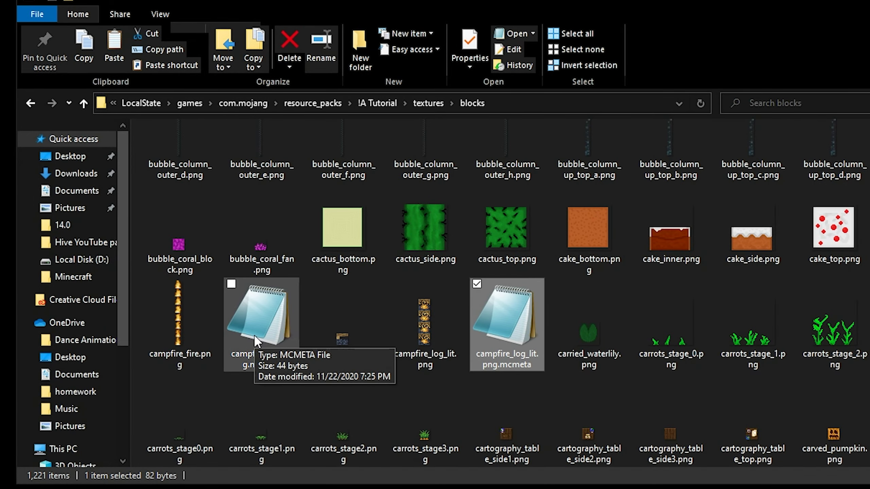
pyautogui.doubleClick(281, 330)
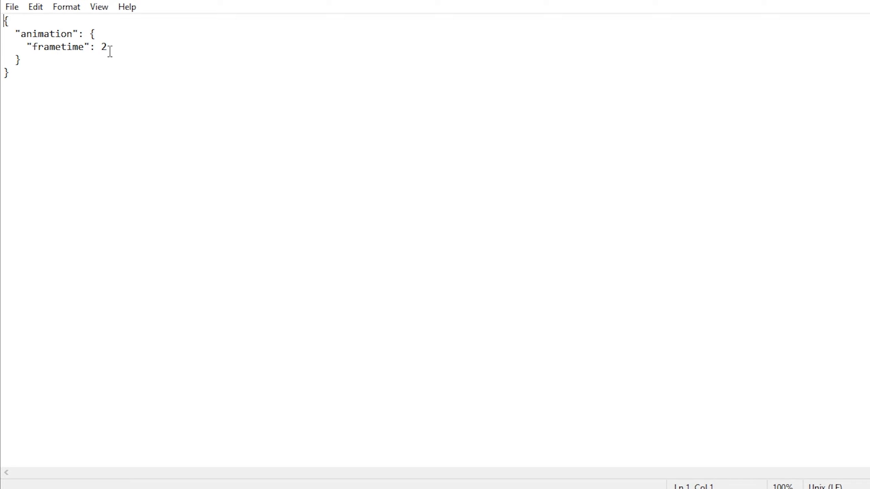
pyautogui.hotkey('alt', 'F4')
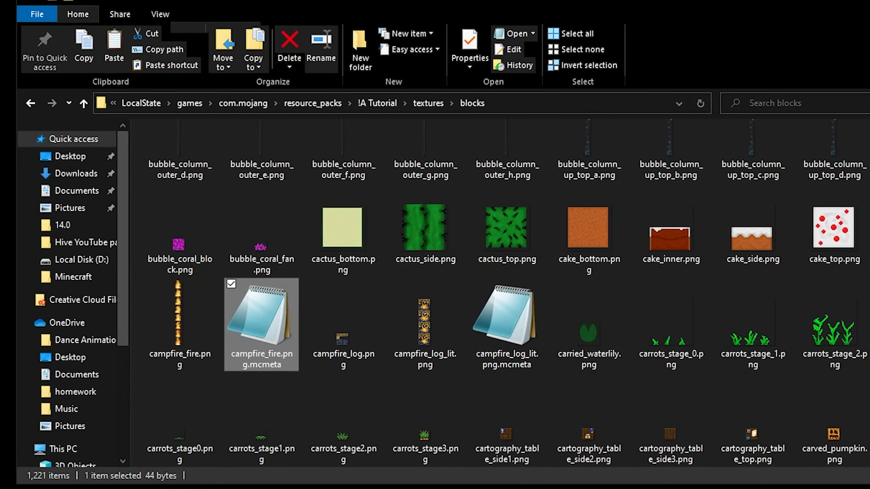
pyautogui.doubleClick(193, 324)
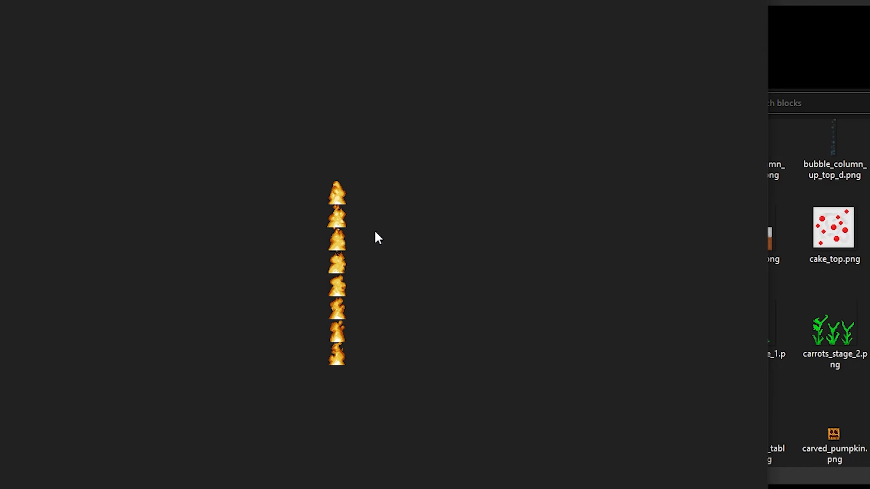
pyautogui.hotkey('alt', 'F4')
# Step: Examine the animation settings in chain_command_block_back.png.mcmeta and view the matching chain_command_block_back.png texture
pyautogui.scroll(-5, 582, 288)
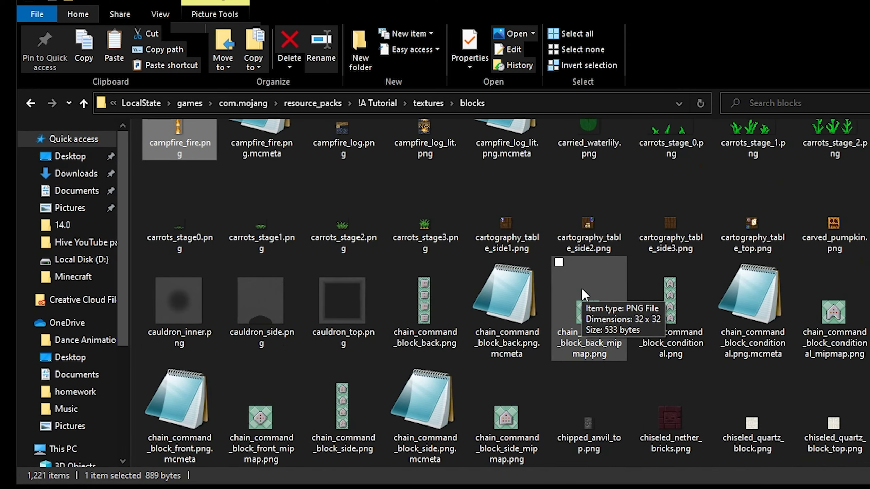
pyautogui.doubleClick(534, 303)
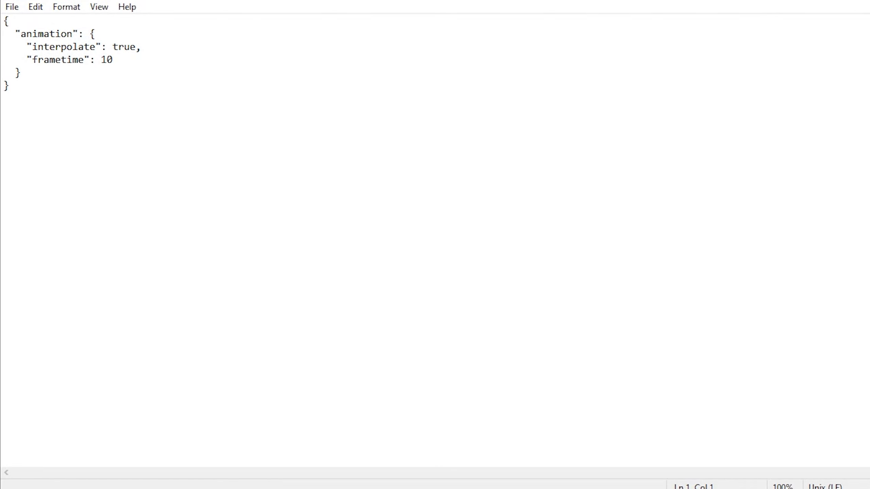
pyautogui.hotkey('alt', 'F4')
pyautogui.doubleClick(427, 309)
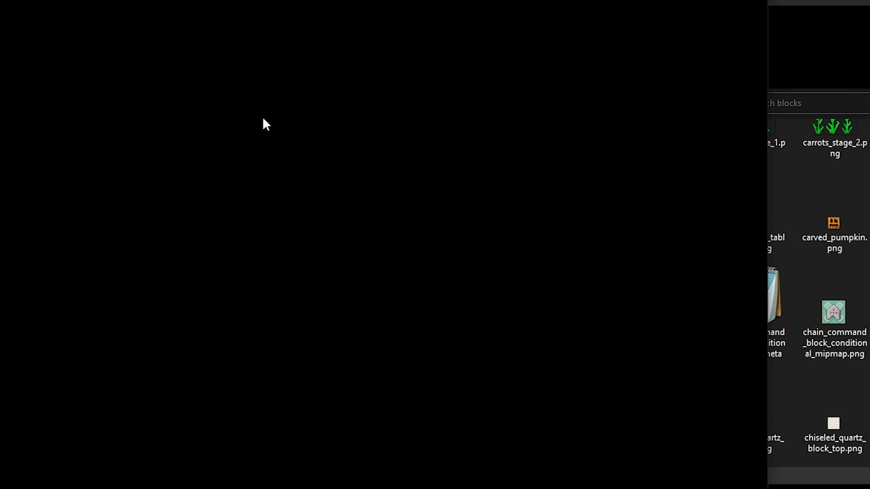
pyautogui.hotkey('alt', 'F4')
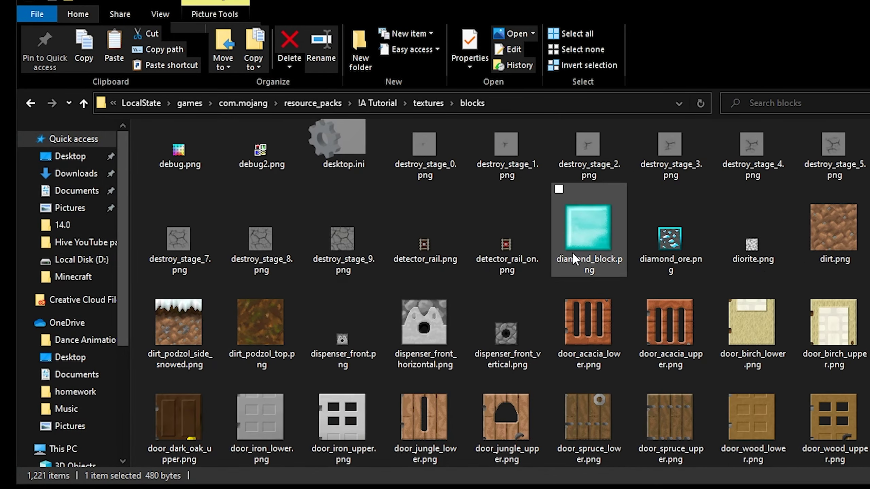
# Step: Browse the block textures and their mcmeta files through the whole blocks folder, then return to the start and look through them again
pyautogui.scroll(-3, 572, 251)
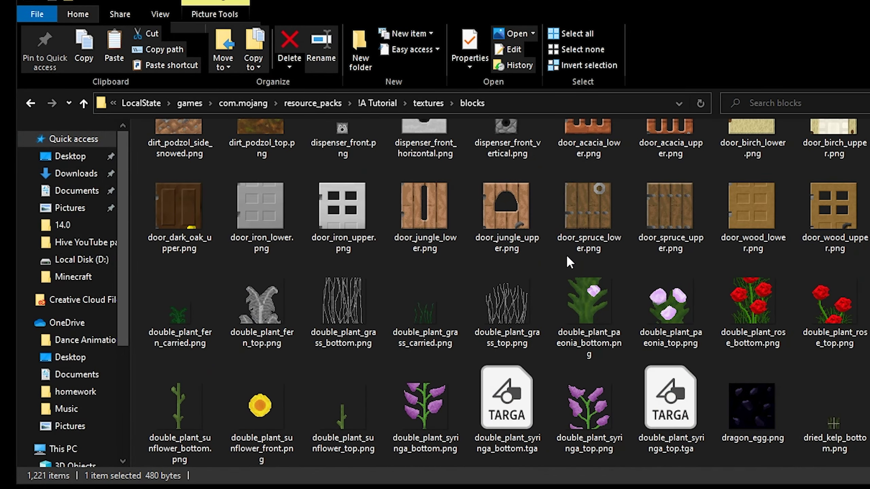
pyautogui.scroll(-15, 568, 258)
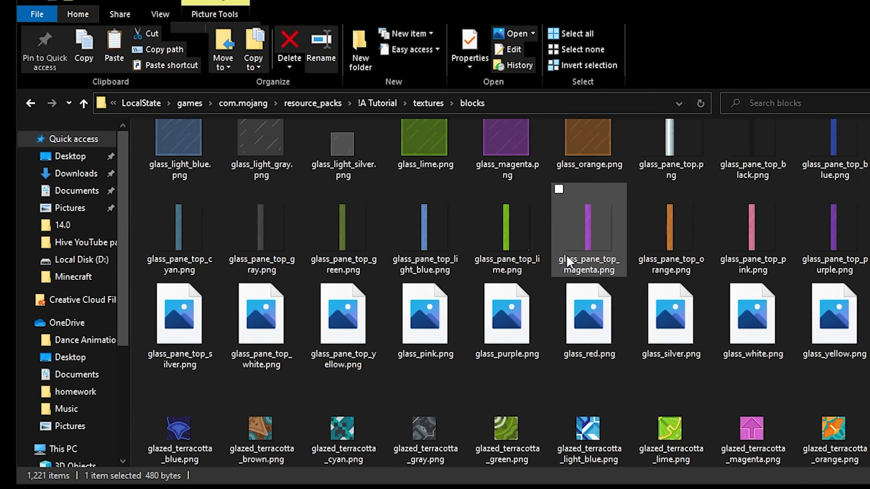
pyautogui.scroll(-5, 567, 254)
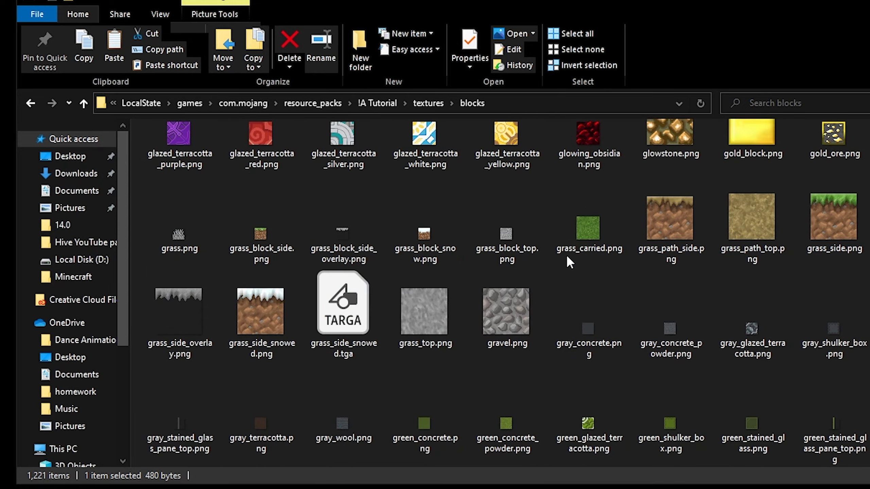
pyautogui.scroll(-12, 567, 258)
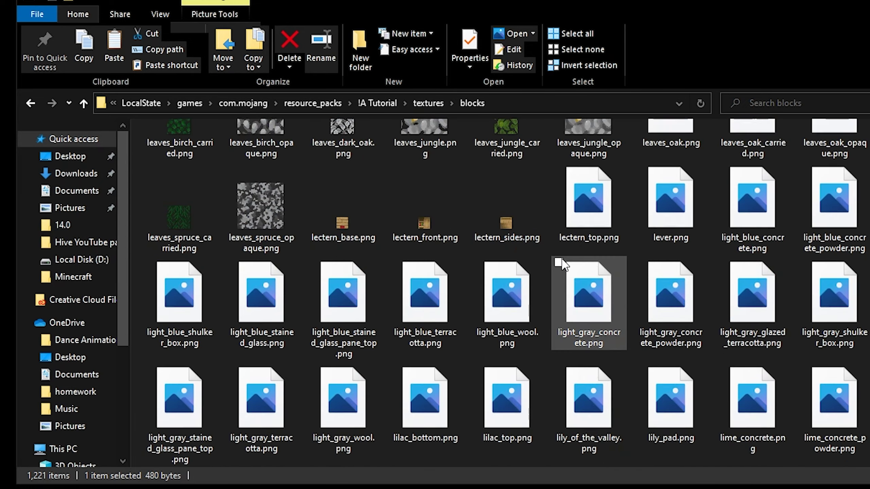
pyautogui.scroll(-4, 562, 261)
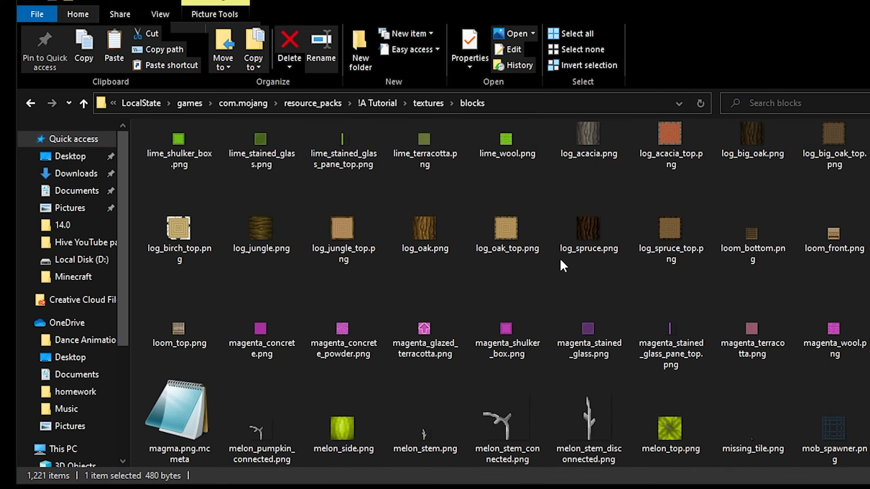
pyautogui.scroll(-10, 561, 262)
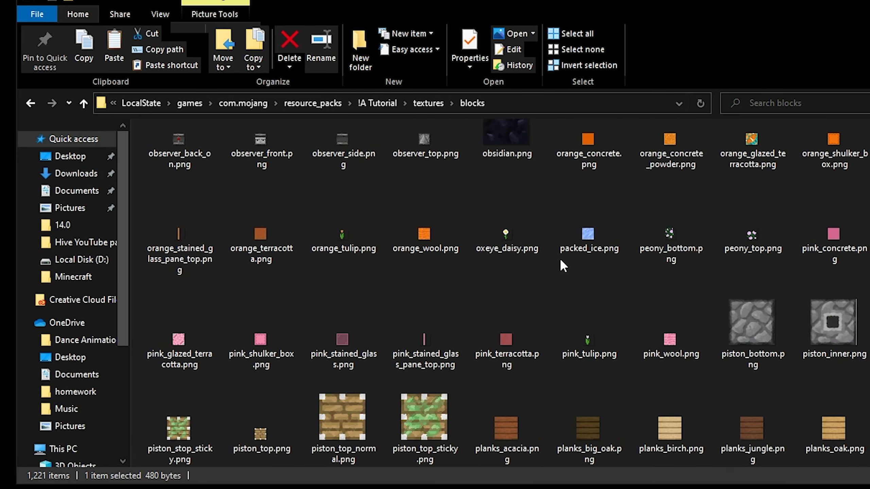
pyautogui.scroll(-12, 559, 268)
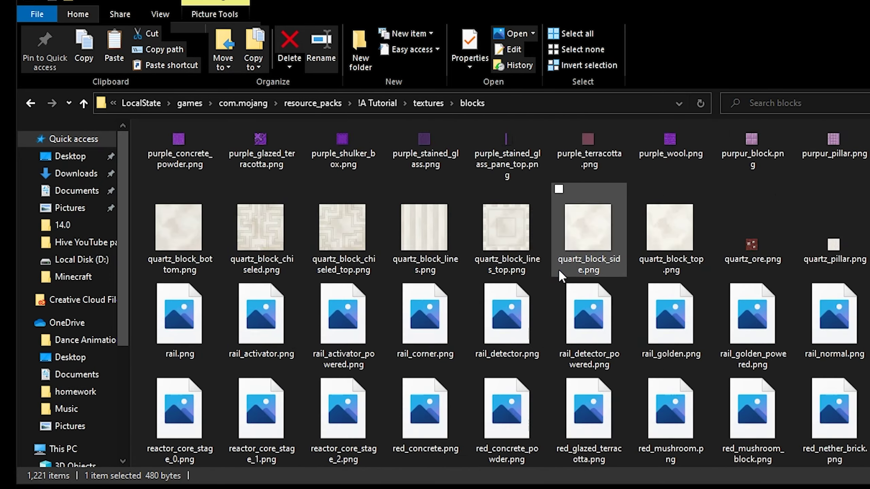
pyautogui.scroll(-8, 557, 271)
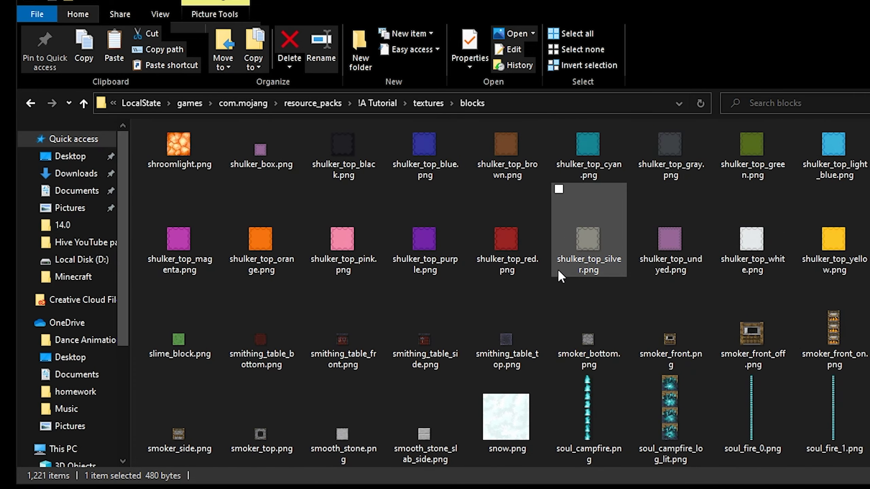
pyautogui.scroll(-12, 555, 271)
pyautogui.scroll(-3, 679, 309)
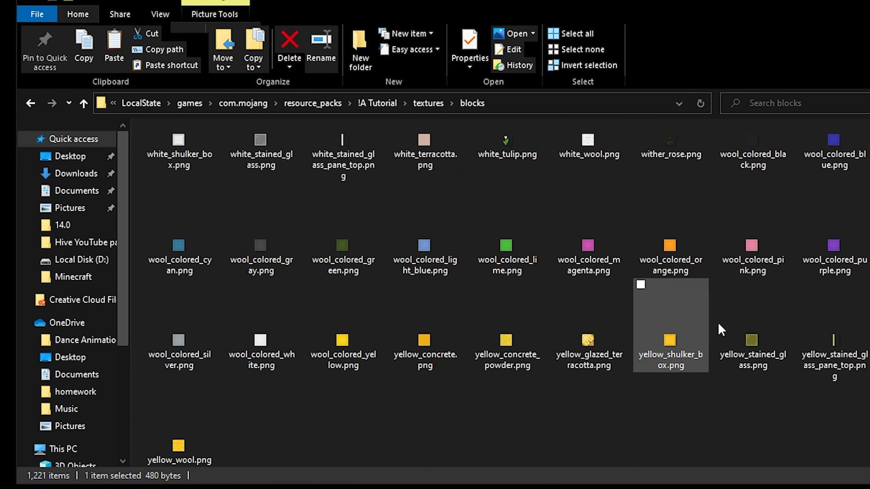
pyautogui.scroll(20, 829, 446)
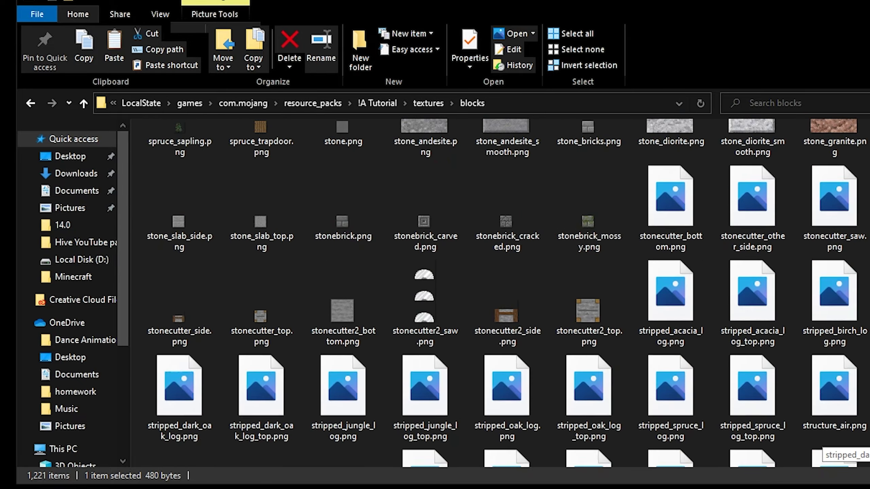
pyautogui.scroll(20, 829, 446)
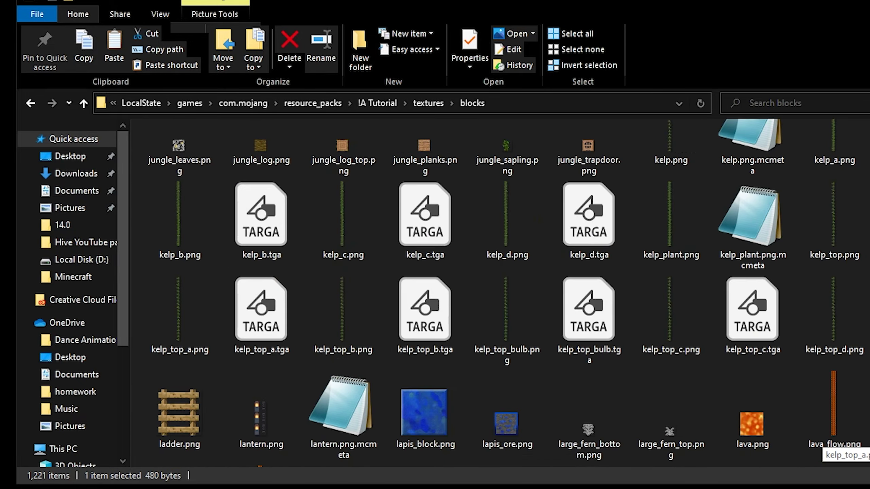
pyautogui.scroll(20, 829, 446)
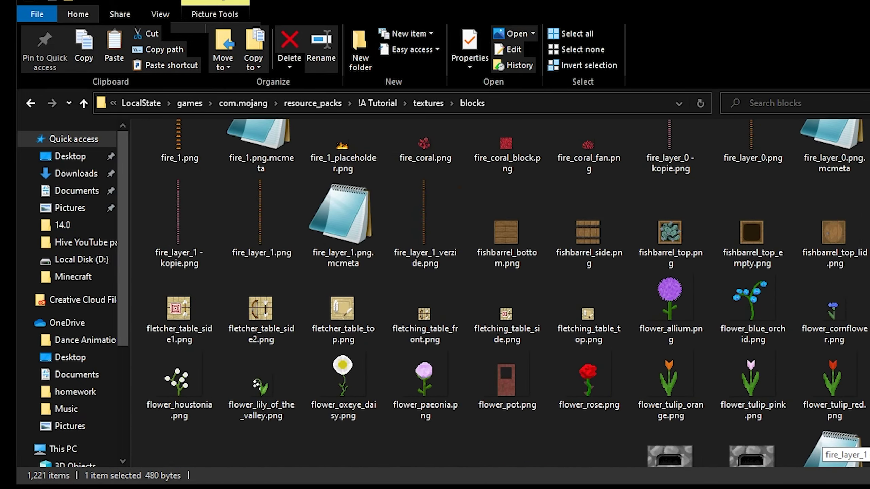
pyautogui.scroll(20, 829, 445)
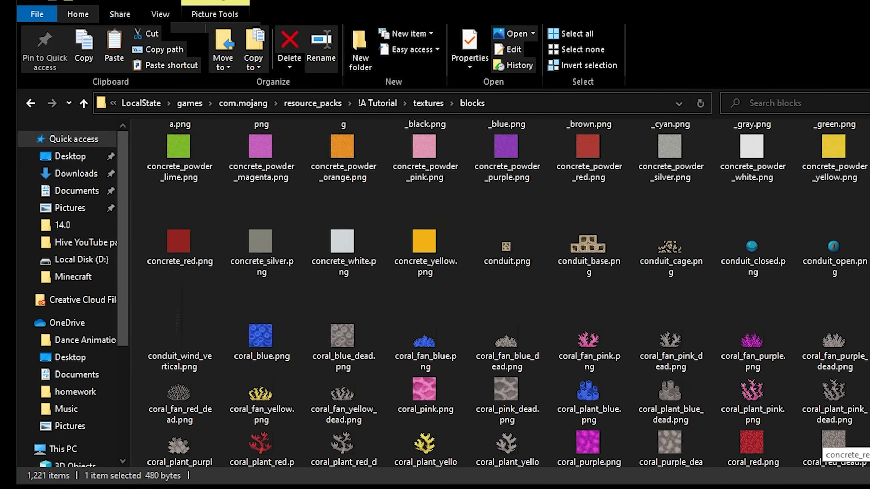
pyautogui.scroll(20, 829, 445)
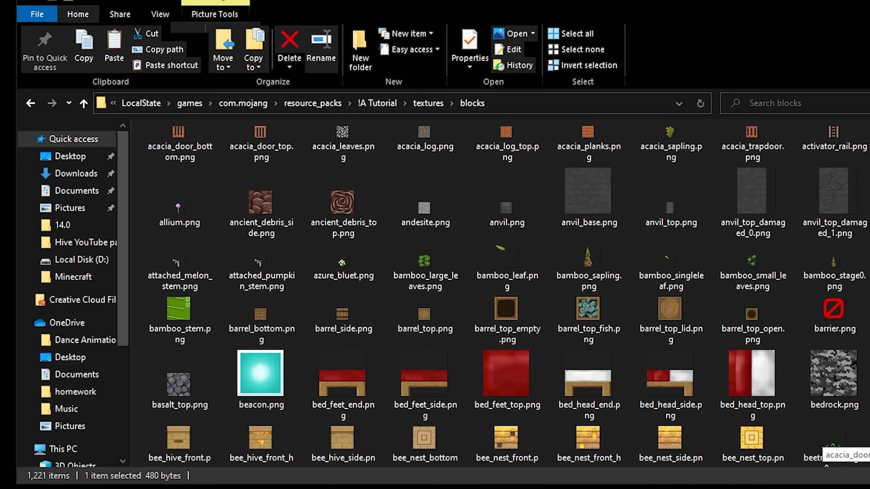
pyautogui.scroll(-1, 600, 267)
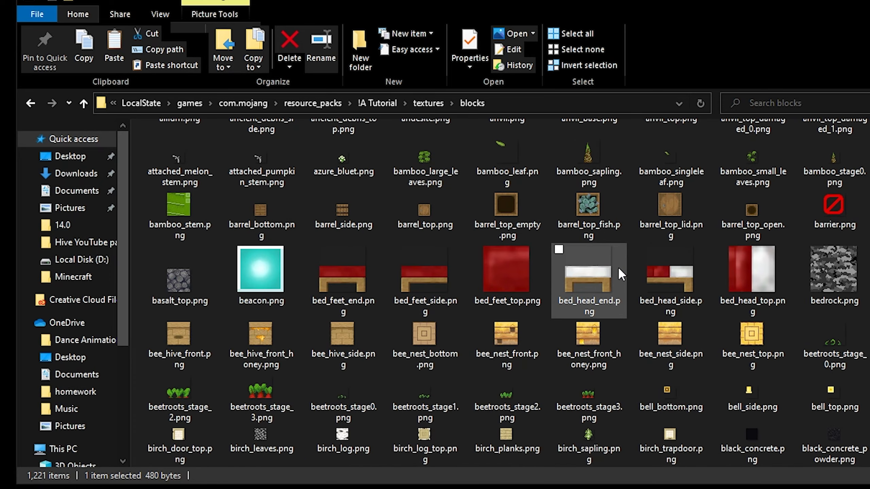
pyautogui.scroll(-8, 597, 268)
pyautogui.scroll(-8, 575, 264)
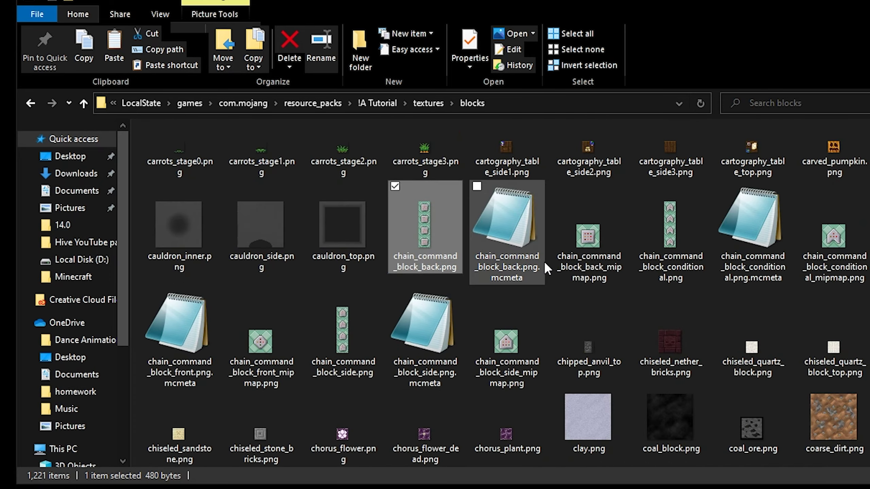
pyautogui.scroll(-20, 544, 261)
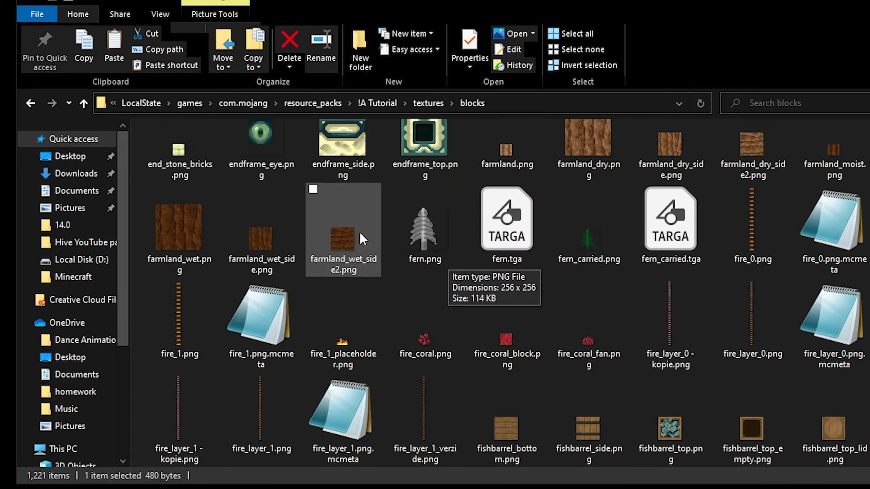
# Step: Look through the remaining block textures, from the farmland and fire files to the pumpkin and quartz blocks
pyautogui.scroll(-5, 359, 231)
pyautogui.scroll(2, 342, 267)
pyautogui.scroll(-15, 342, 267)
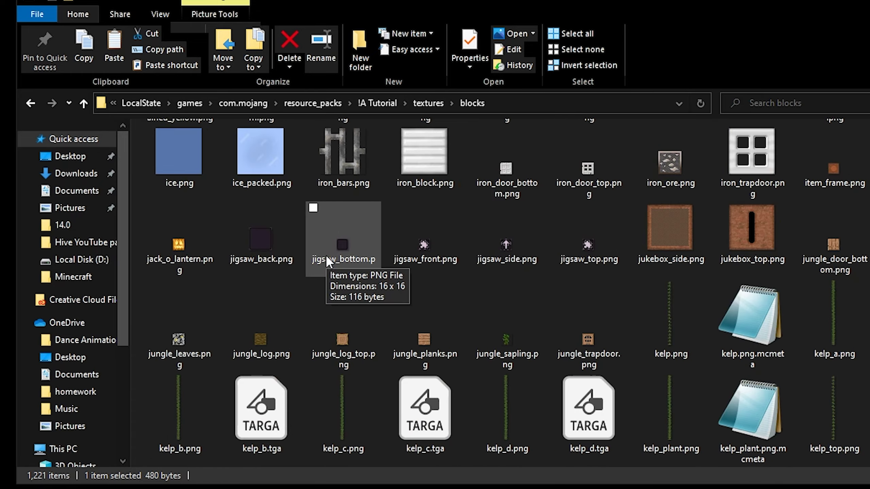
pyautogui.scroll(-20, 310, 243)
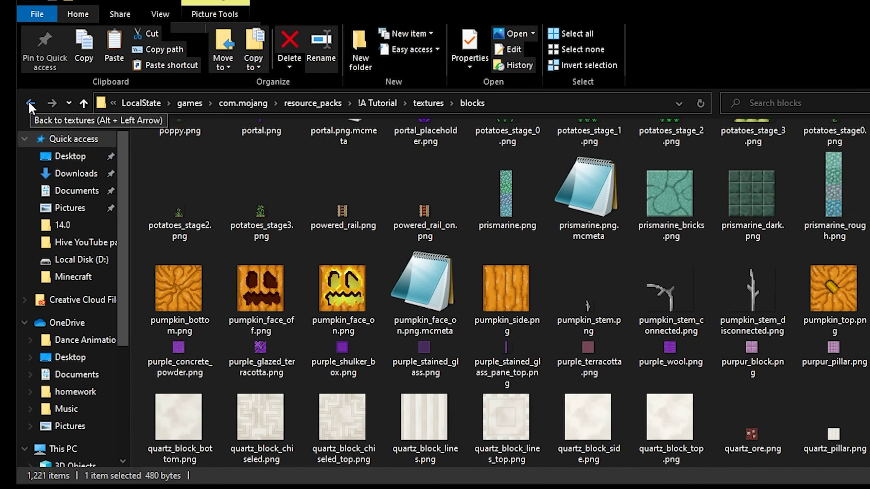
# Step: Return to the textures folder, paste the copied items folder beside blocks, and open it
pyautogui.click(30, 104)
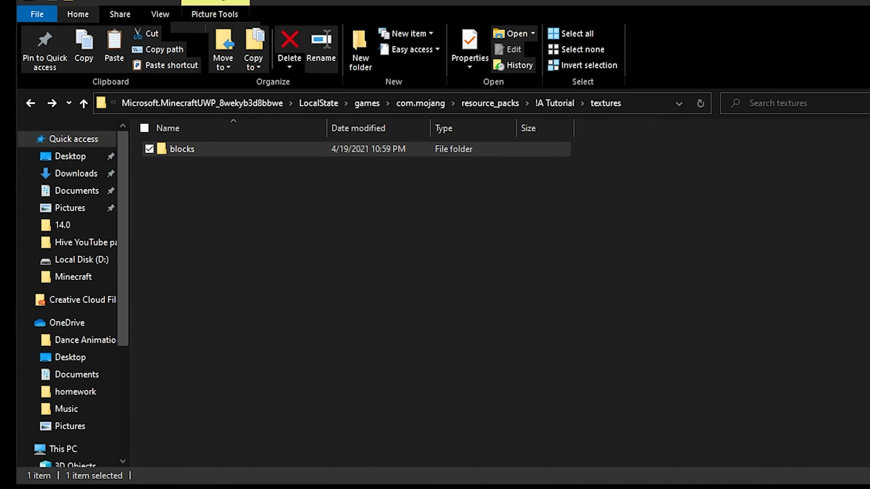
pyautogui.click(229, 222)
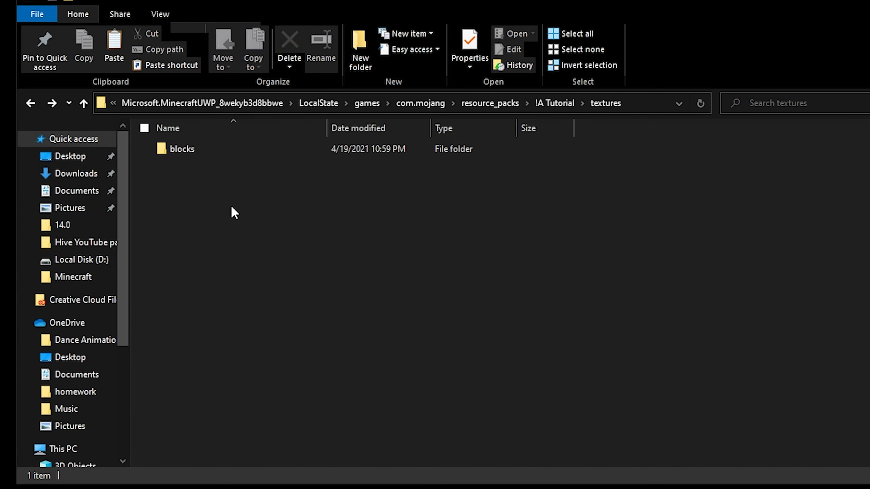
pyautogui.hotkey('ctrl', 'v')
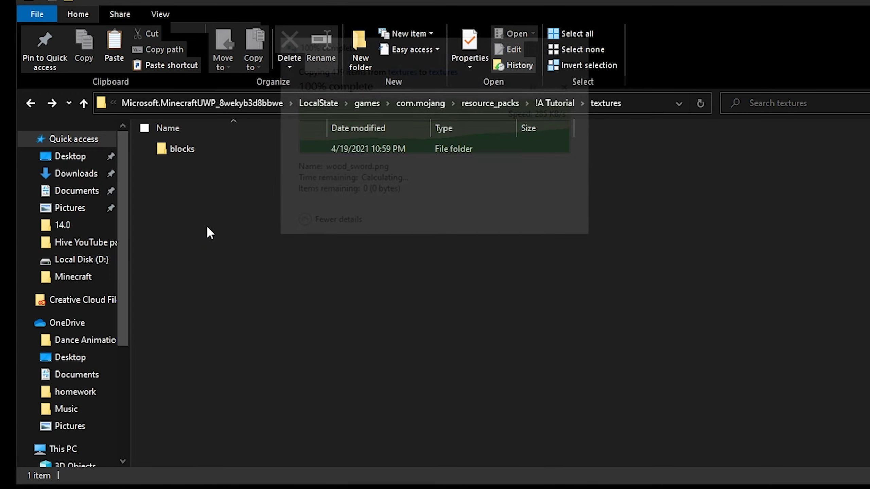
pyautogui.click(267, 206)
pyautogui.doubleClick(201, 166)
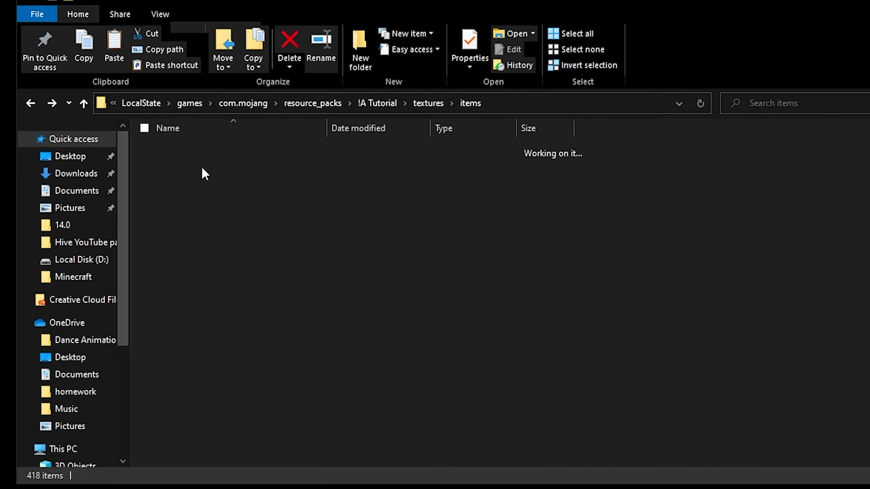
# Step: Look through the item textures down to the end of the items folder and view wood_sword.png
pyautogui.scroll(-3, 321, 317)
pyautogui.scroll(-20, 319, 313)
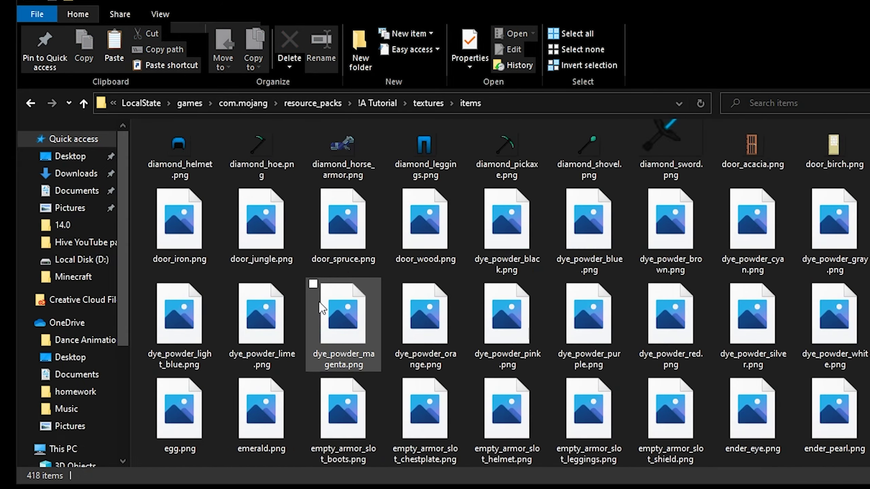
pyautogui.scroll(-15, 321, 308)
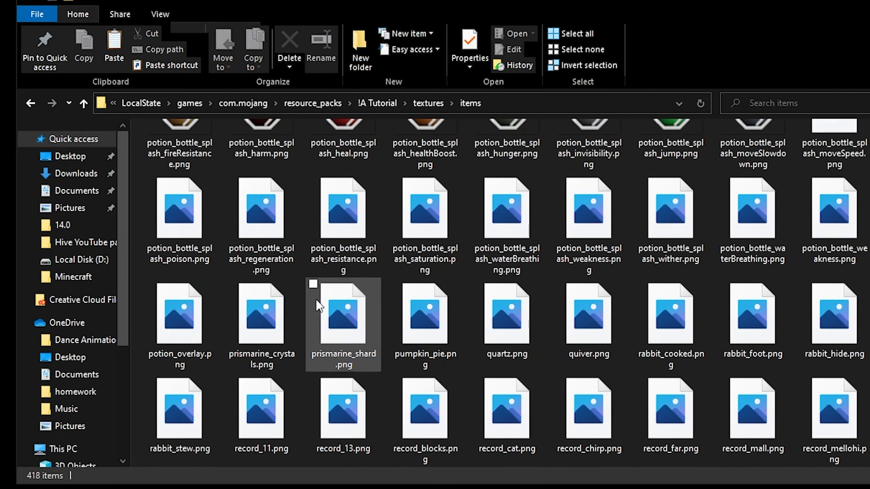
pyautogui.scroll(-10, 313, 298)
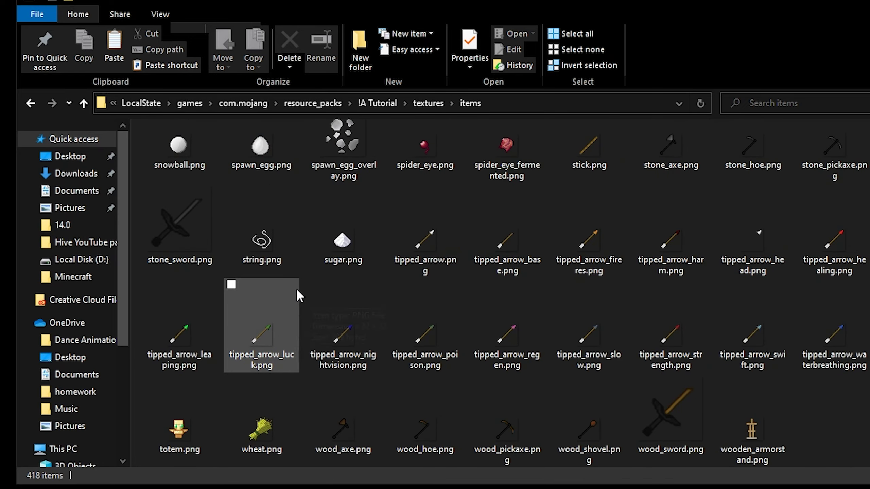
pyautogui.doubleClick(647, 412)
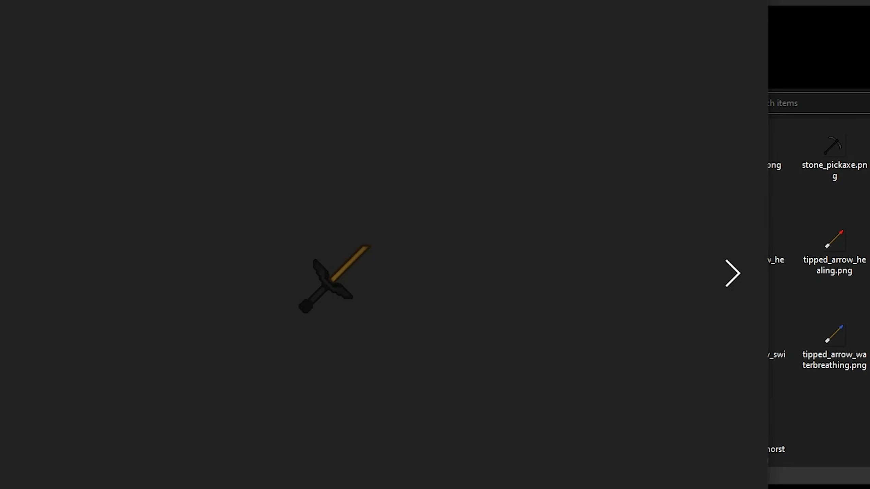
pyautogui.click(752, 2)
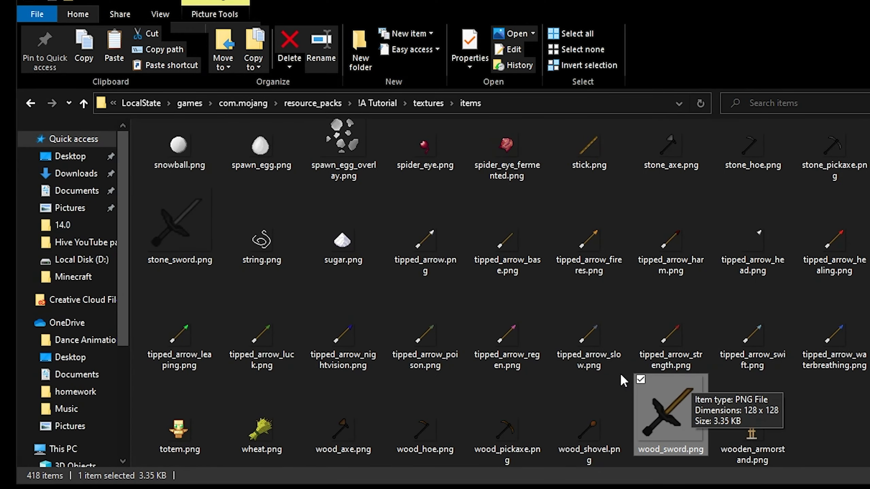
# Step: View bow_pulling_0.png and the image after it near the start of the items folder, and look over the clock textures
pyautogui.scroll(10, 349, 310)
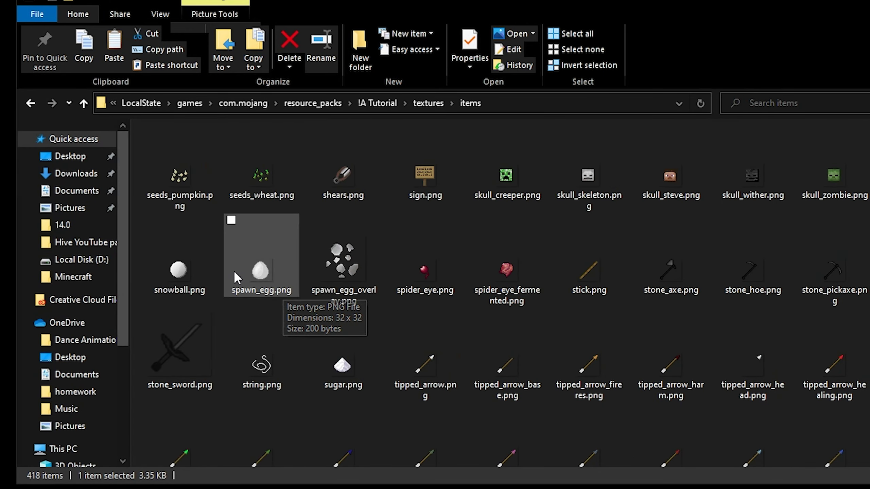
pyautogui.scroll(5, 562, 348)
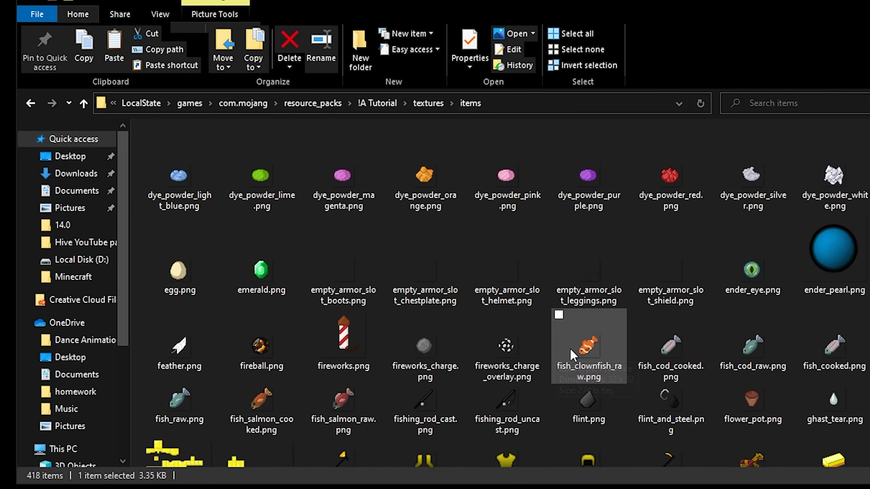
pyautogui.scroll(5, 570, 348)
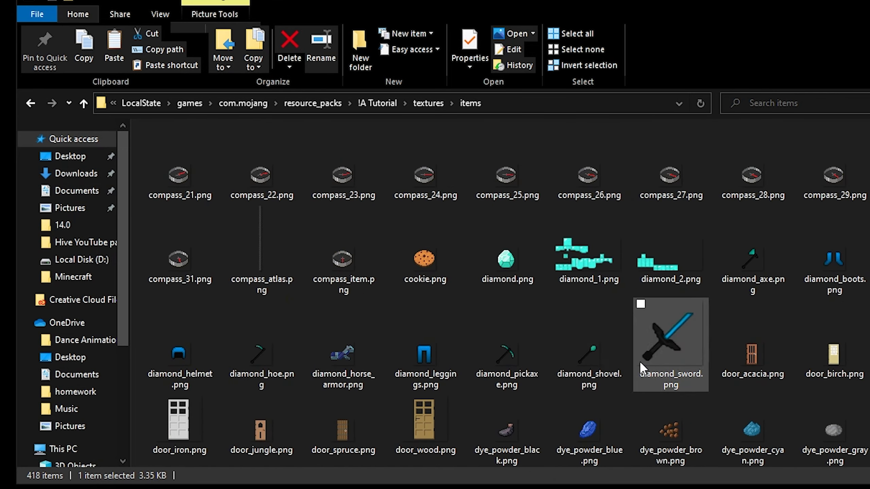
pyautogui.scroll(10, 617, 334)
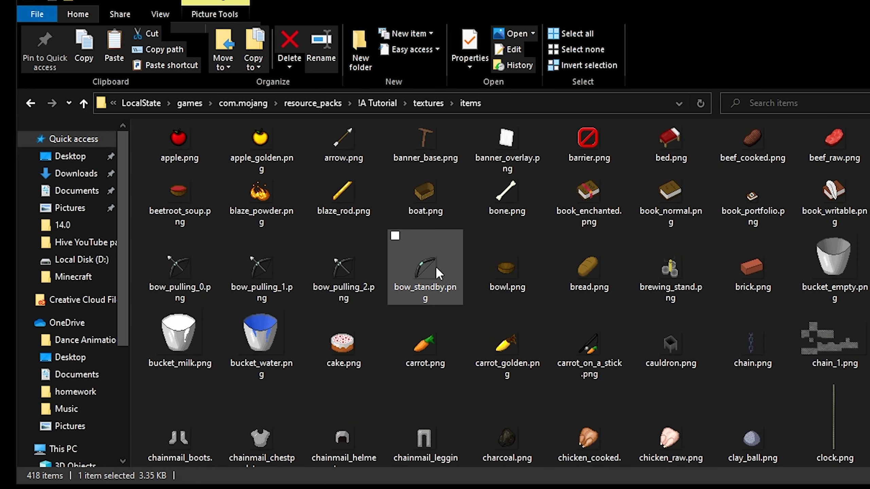
pyautogui.doubleClick(174, 270)
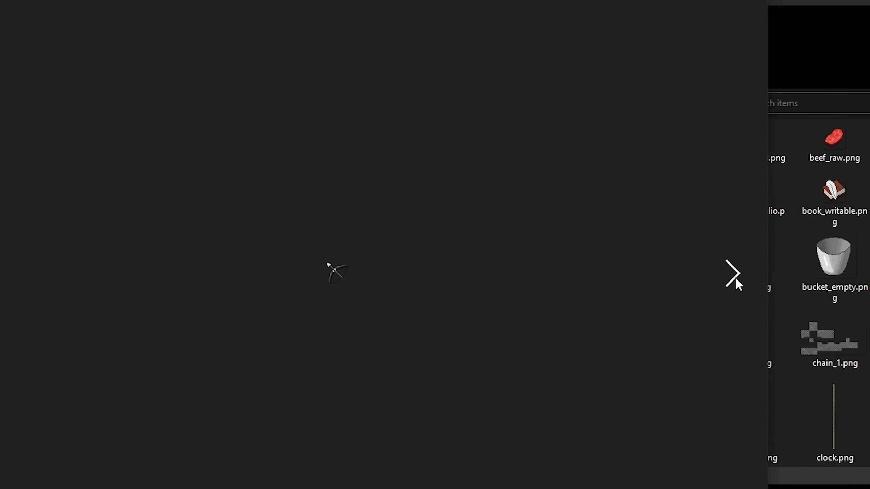
pyautogui.click(736, 277)
pyautogui.hotkey('alt', 'F4')
pyautogui.scroll(-5, 567, 212)
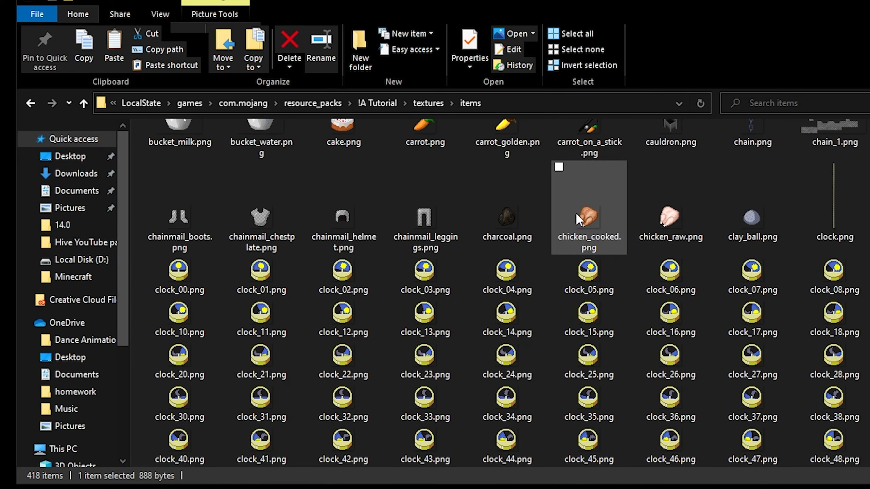
pyautogui.scroll(-10, 576, 212)
pyautogui.scroll(-10, 700, 262)
# Step: Paste the copied models folder into the textures folder, cancel replacing the duplicate files, and open its armor subfolder
pyautogui.hotkey('alt', 'Up')
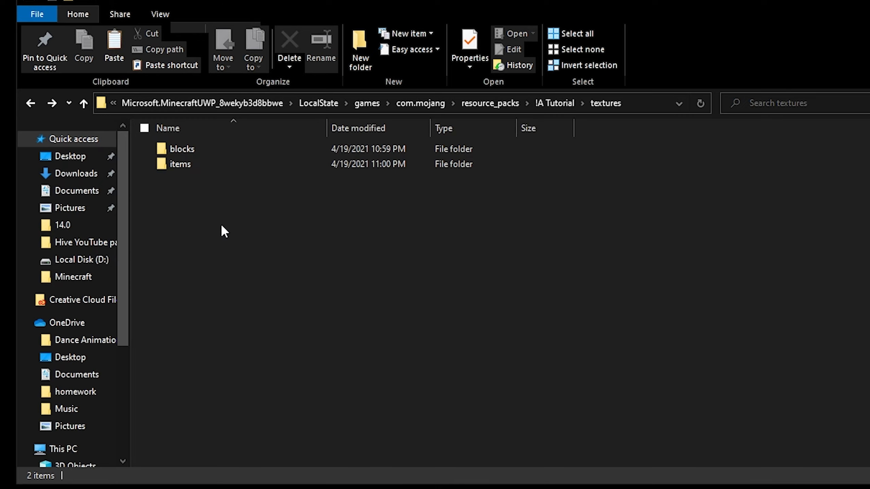
pyautogui.hotkey('ctrl', 'v')
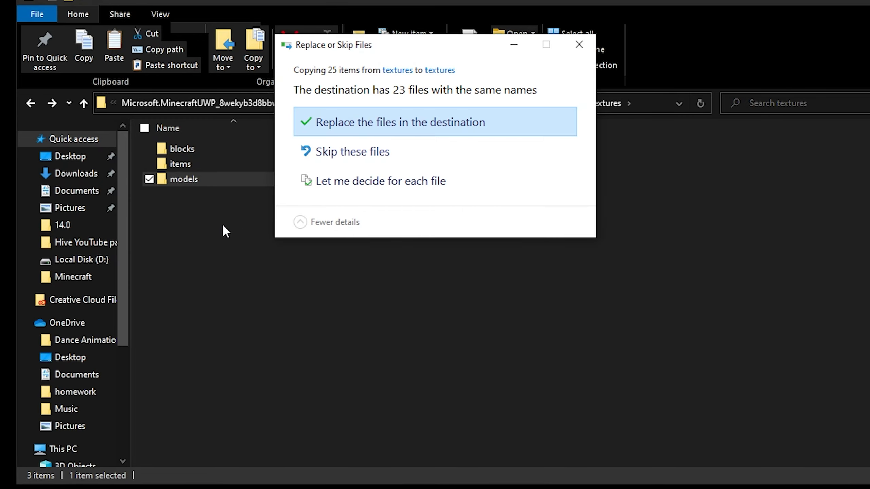
pyautogui.click(578, 46)
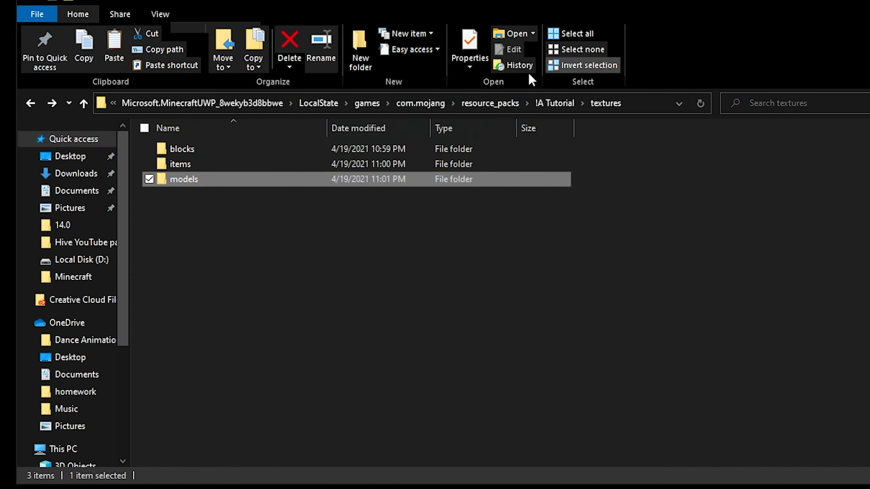
pyautogui.doubleClick(203, 181)
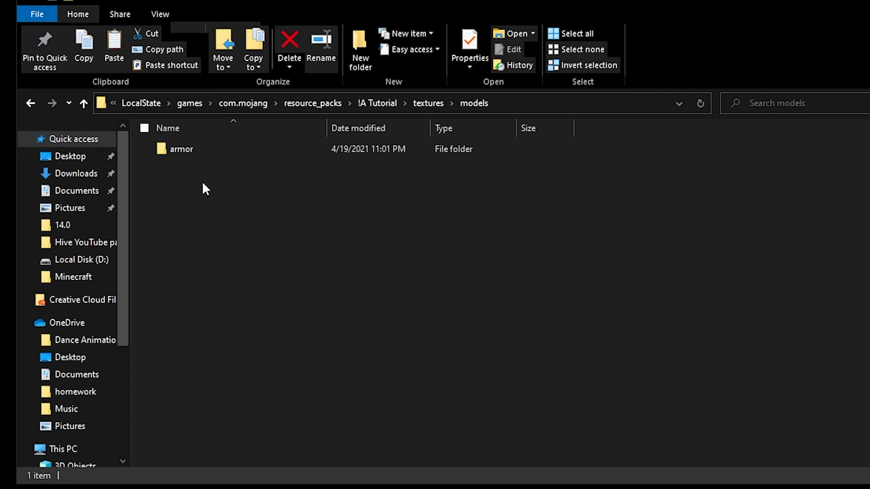
pyautogui.doubleClick(194, 150)
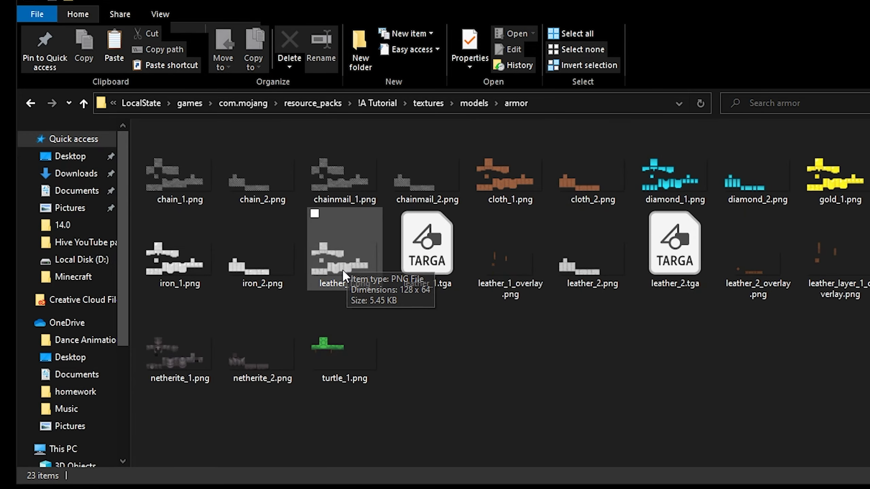
# Step: View the armor layer textures diamond_1.png and chain_1.png together with the images that follow them
pyautogui.doubleClick(680, 186)
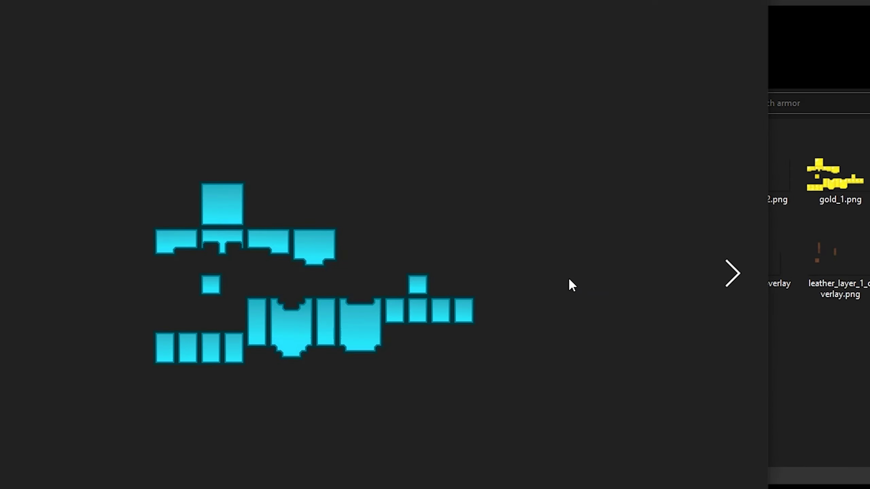
pyautogui.click(737, 266)
pyautogui.press('Left')
pyautogui.press('Escape')
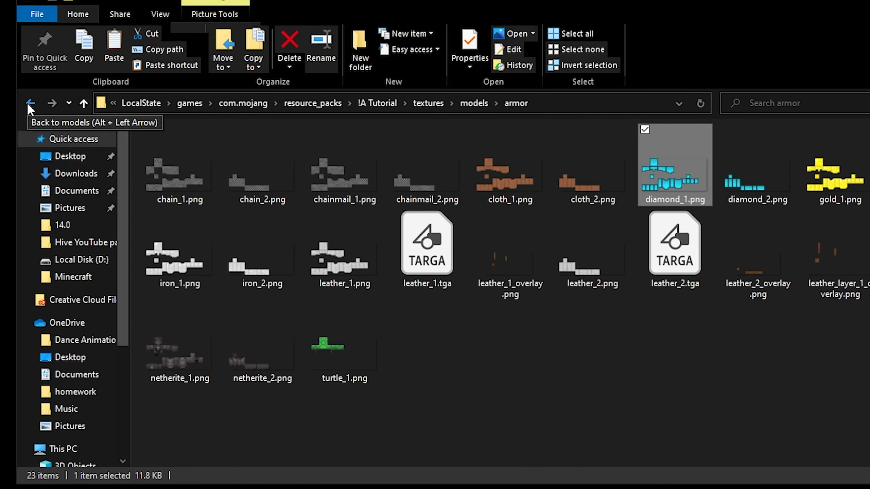
pyautogui.doubleClick(179, 155)
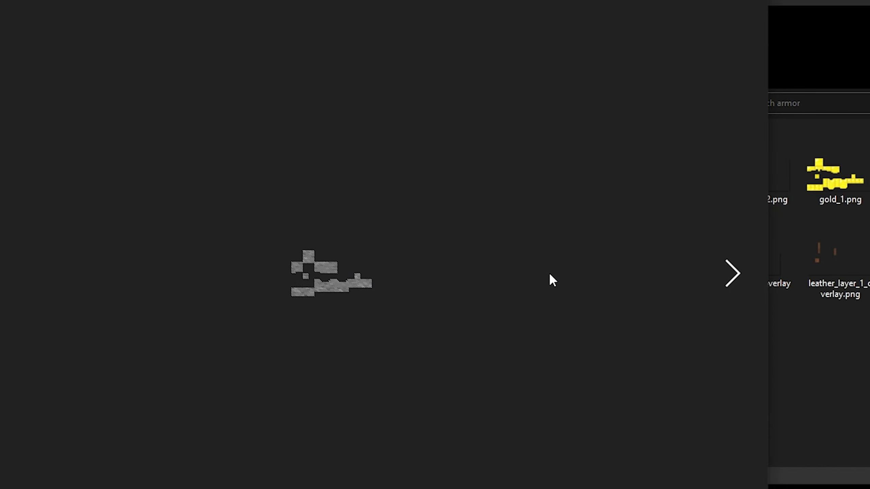
pyautogui.click(719, 266)
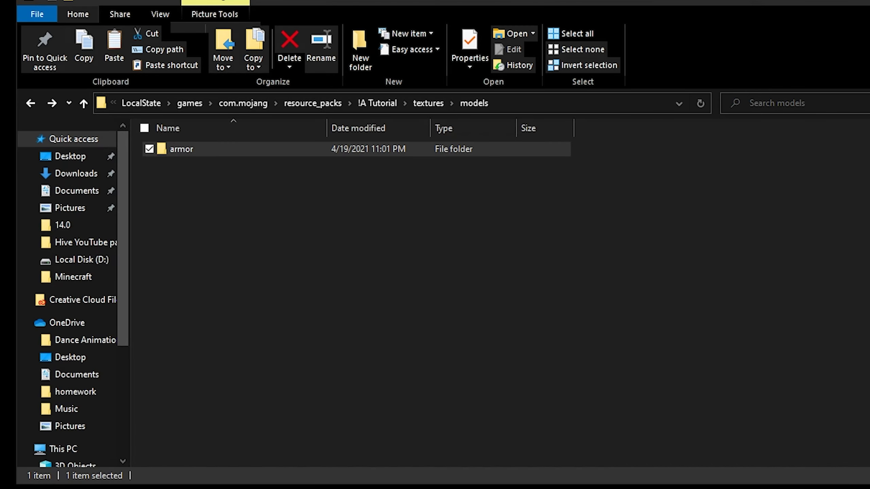
# Step: Return to the textures folder, paste the copied particle folder, and open it
pyautogui.press('BackSpace')
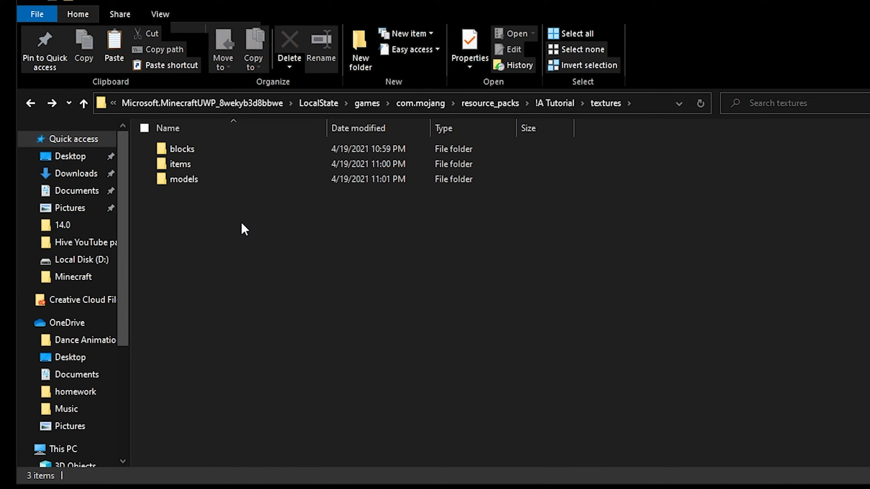
pyautogui.hotkey('ctrl', 'v')
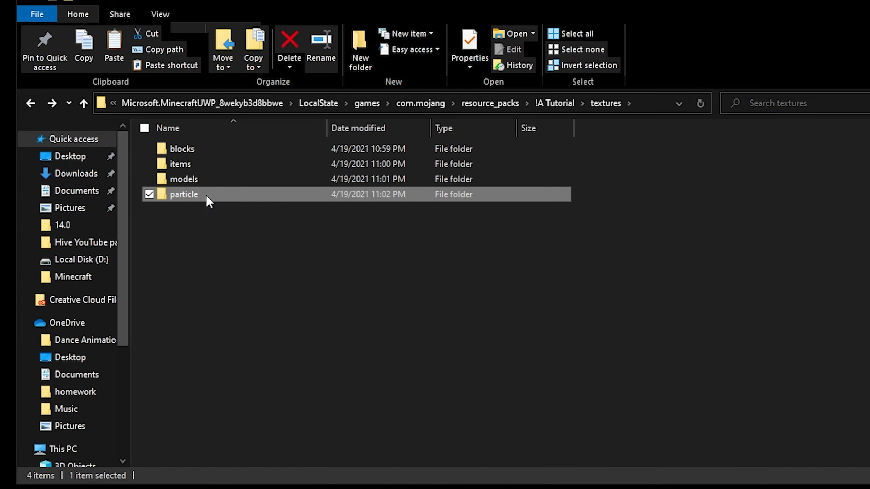
pyautogui.doubleClick(184, 195)
# Step: Look through the particle textures and examine the sprites in particles.png up close
pyautogui.scroll(-2, 285, 179)
pyautogui.scroll(-7, 287, 181)
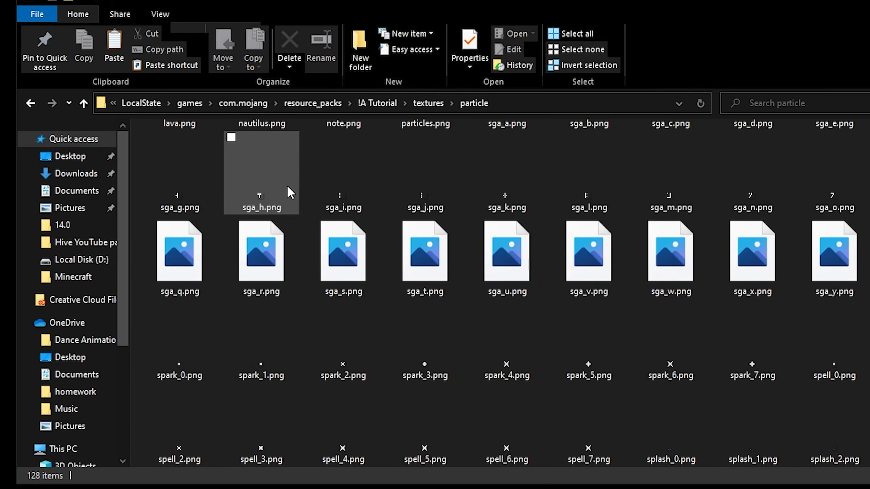
pyautogui.scroll(-1, 445, 245)
pyautogui.scroll(5, 479, 302)
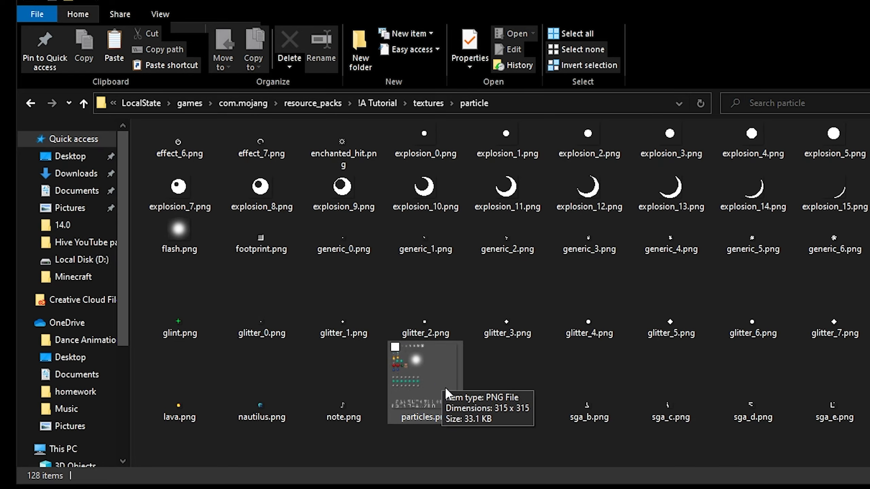
pyautogui.doubleClick(425, 374)
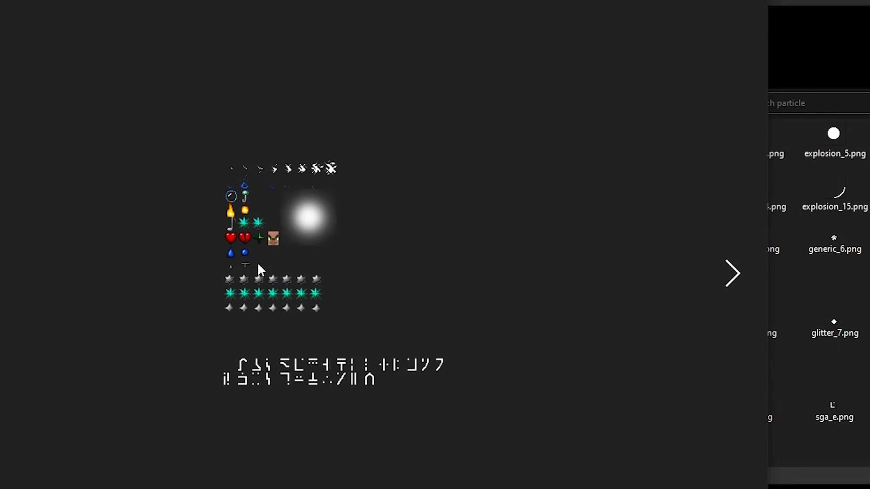
pyautogui.scroll(3, 257, 262)
pyautogui.moveTo(247, 259); pyautogui.dragTo(264, 277)
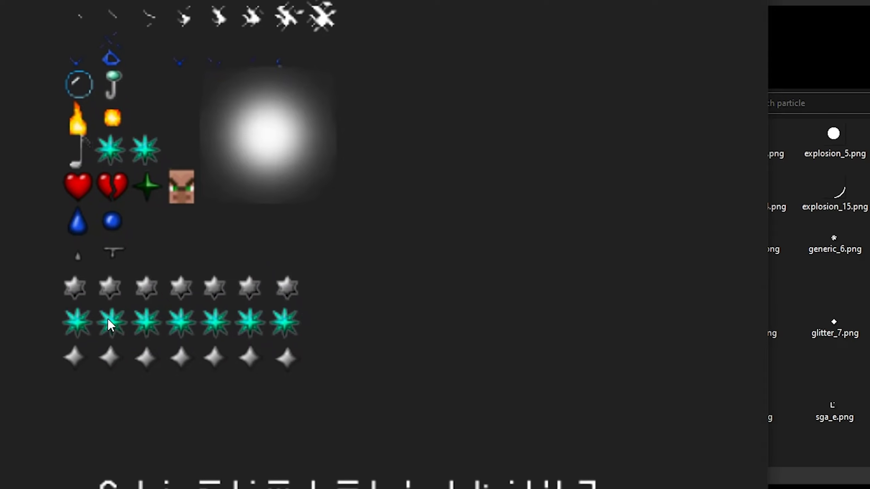
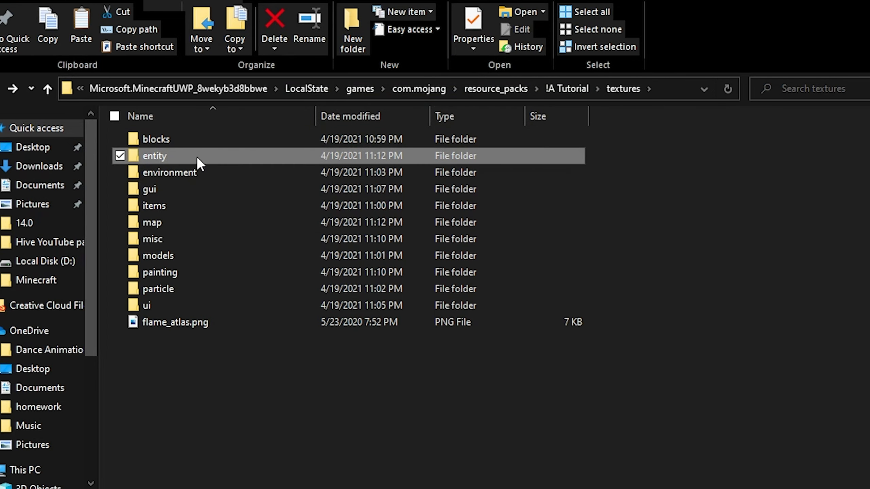
# Step: Open the entity folder, display its contents as large icons, and look through the mob textures
pyautogui.doubleClick(197, 155)
pyautogui.scroll(-6, 201, 146)
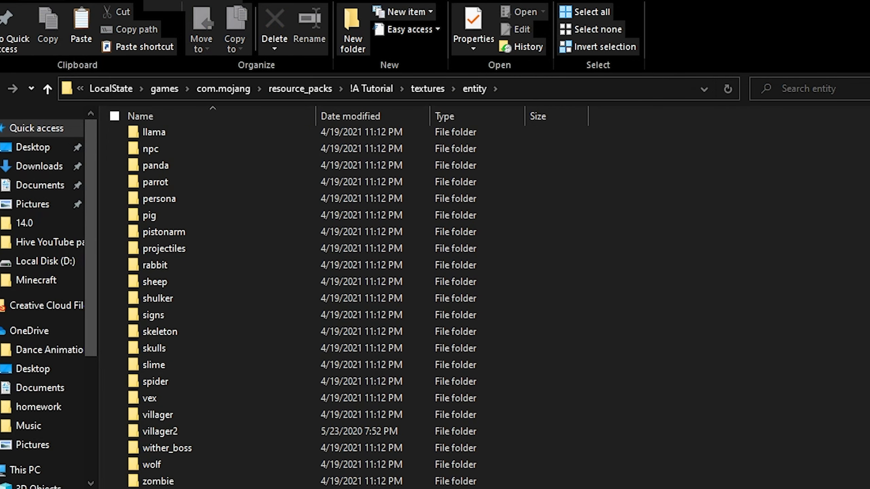
pyautogui.hotkey('ctrl', 'shift', '2')
pyautogui.scroll(-10, 373, 283)
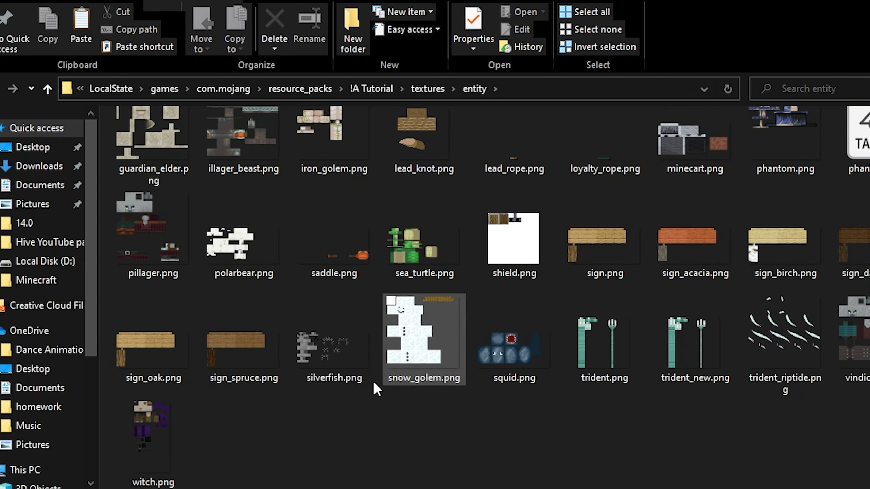
# Step: Go back to the entity subfolders, open the villager folder, and return to the entity folder
pyautogui.scroll(3, 323, 457)
pyautogui.scroll(6, 322, 457)
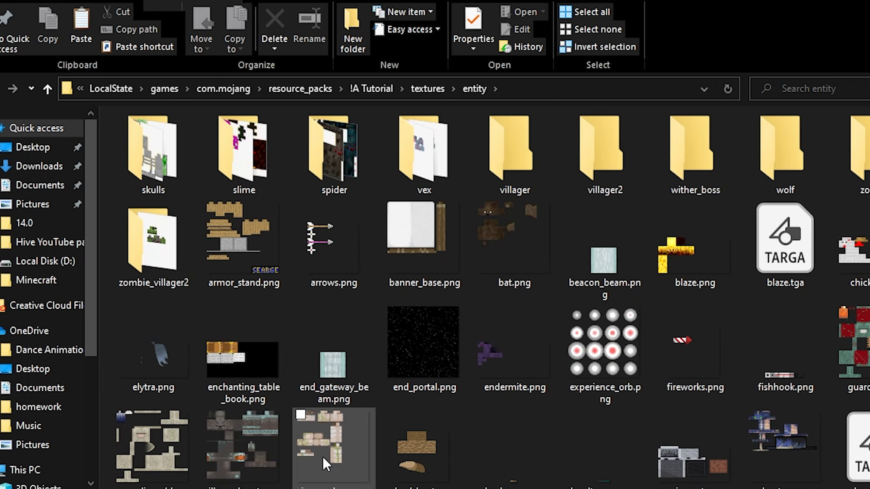
pyautogui.scroll(6, 521, 277)
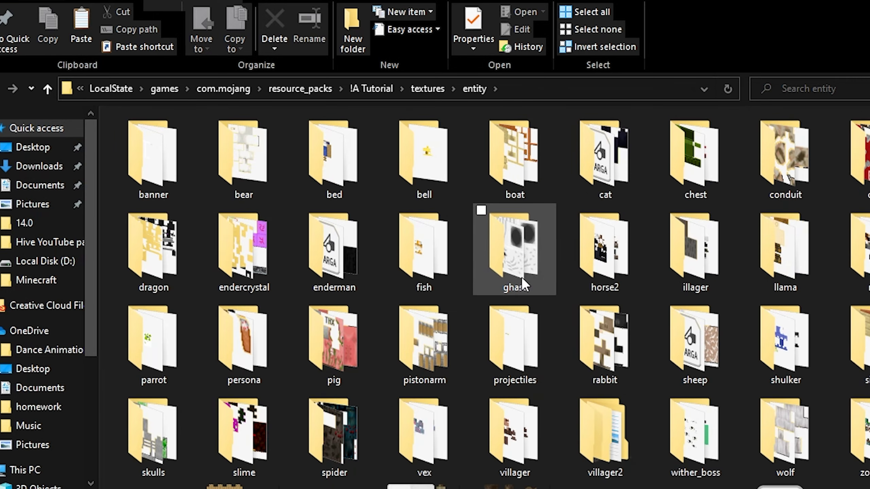
pyautogui.doubleClick(520, 424)
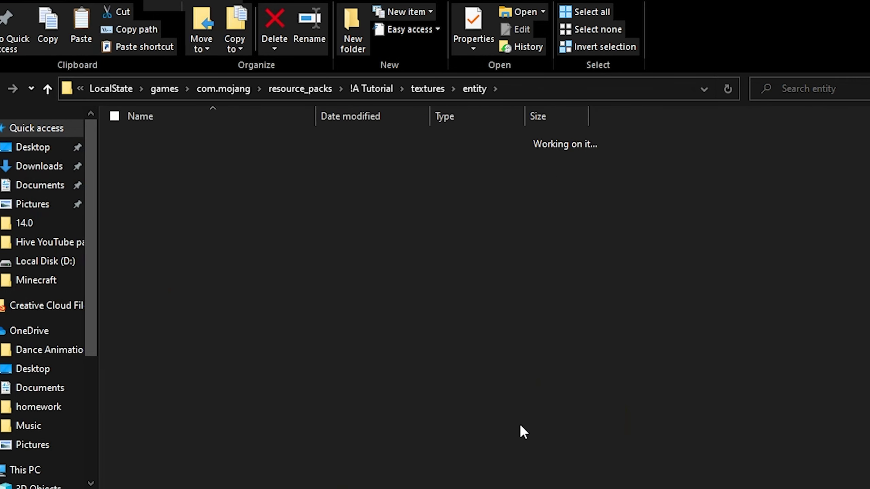
pyautogui.click(5, 88)
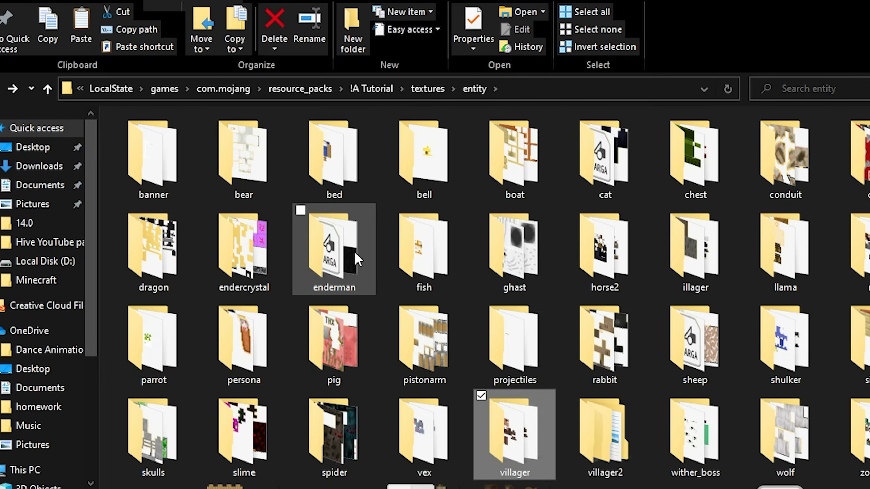
# Step: Check the dragon folder's textures, return to the entity folder, and look over its loose texture files such as the signs
pyautogui.scroll(-4, 377, 233)
pyautogui.scroll(4, 180, 213)
pyautogui.doubleClick(158, 232)
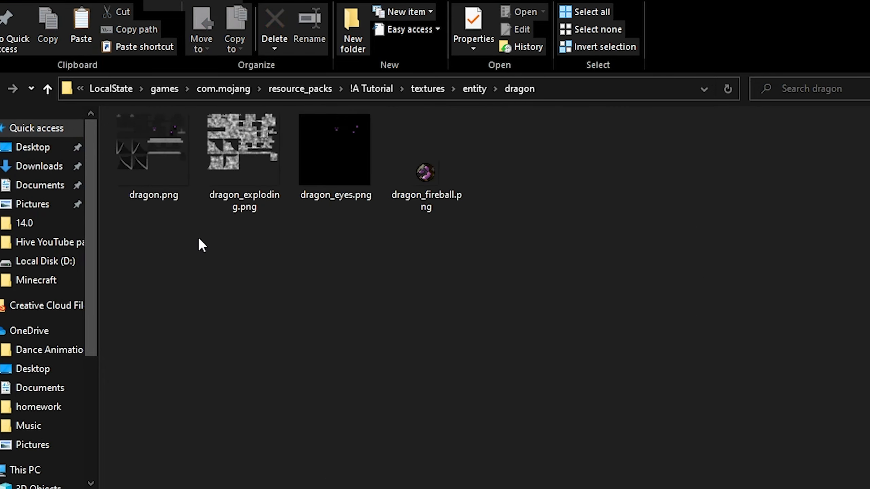
pyautogui.click(5, 89)
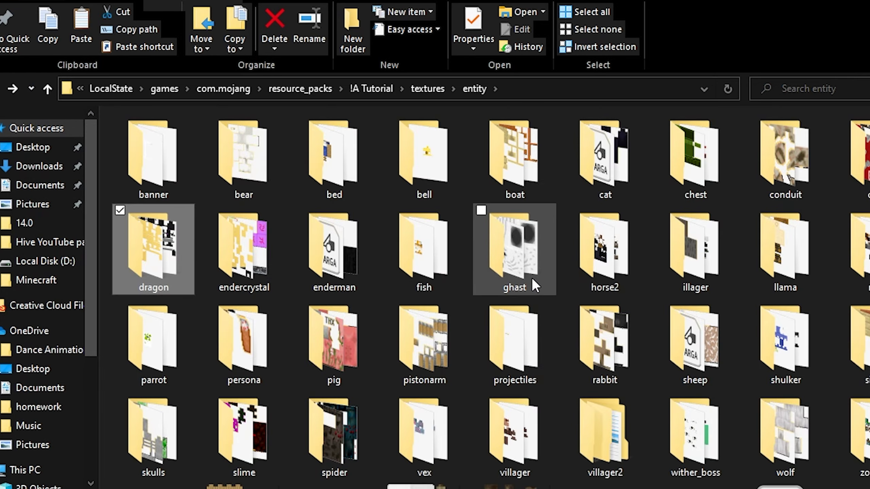
pyautogui.scroll(-10, 532, 279)
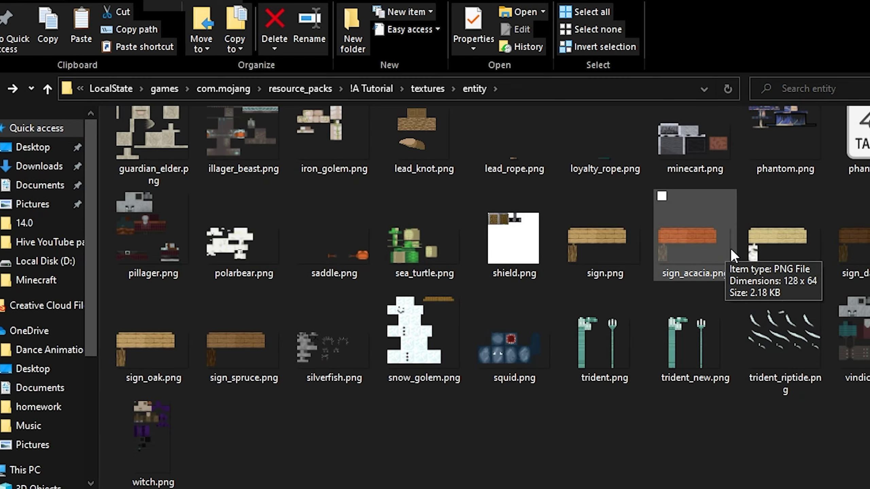
# Step: Return to the textures folder, paste the copied colormap folder, and open it
pyautogui.hotkey('alt', 'Left')
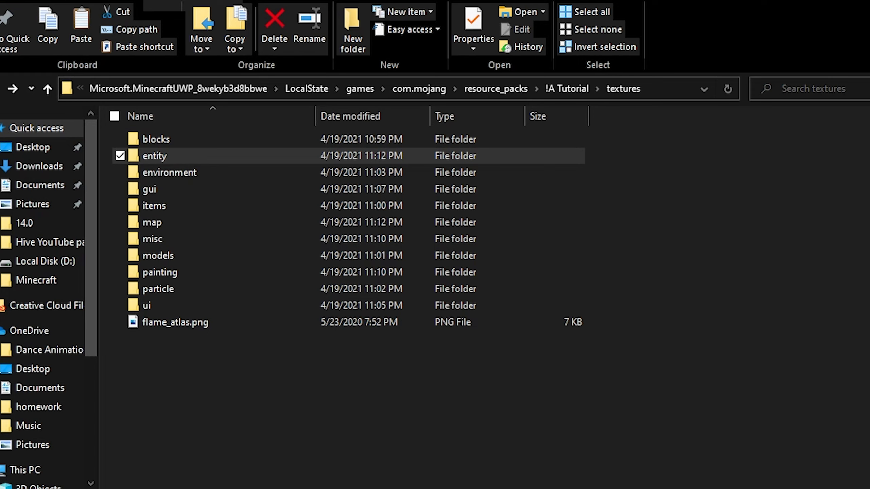
pyautogui.click(267, 404)
pyautogui.hotkey('ctrl', 'v')
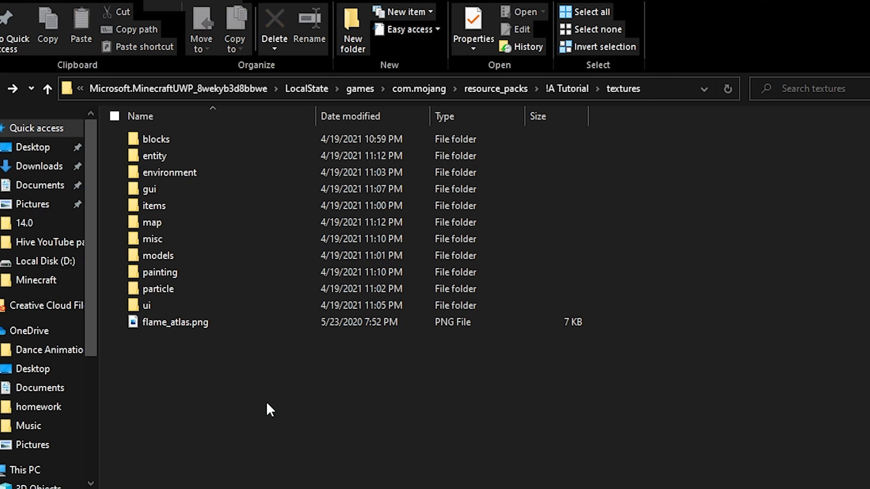
pyautogui.doubleClick(241, 161)
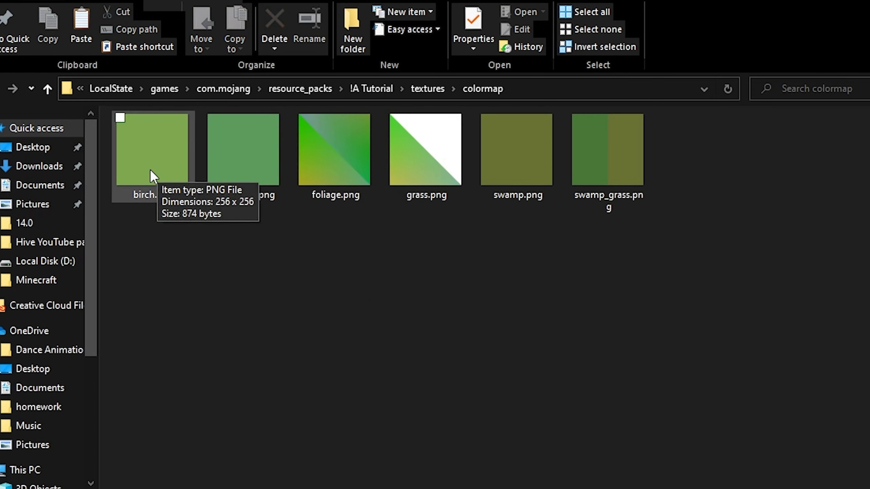
# Step: Look over all the colormap textures, from birch.png to swamp_grass.png
pyautogui.moveTo(620, 277); pyautogui.dragTo(125, 148)
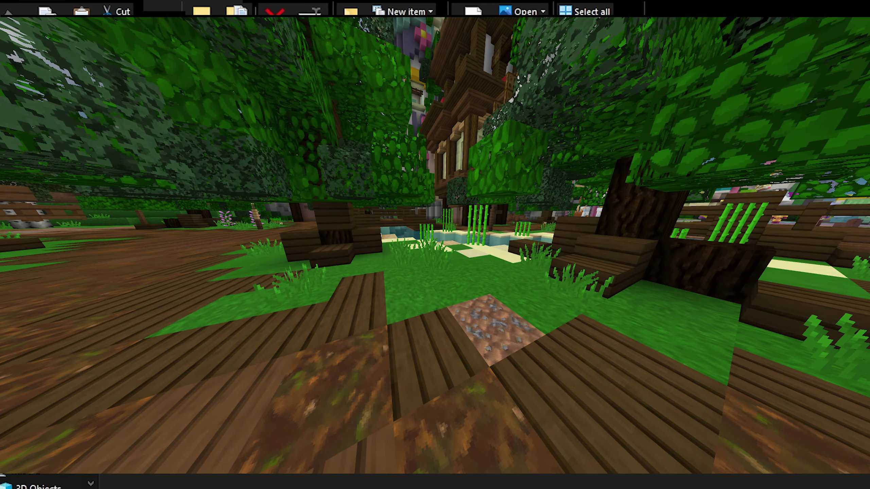
pyautogui.press('Delete')
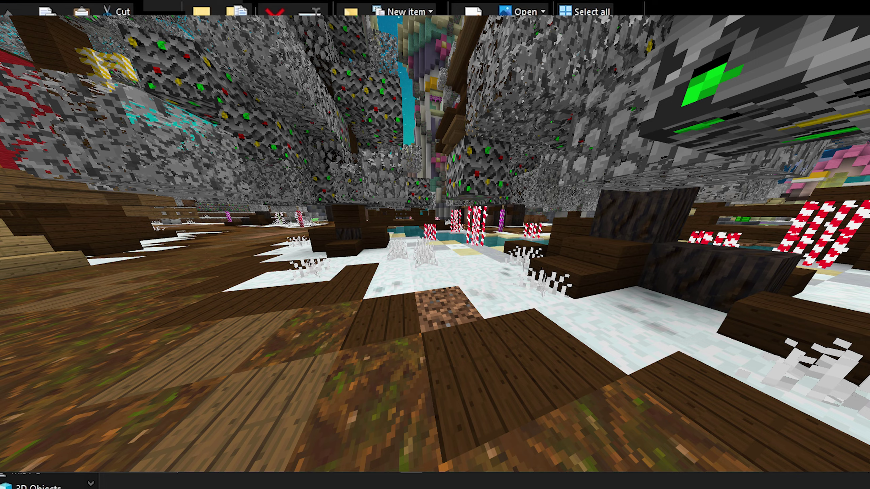
pyautogui.press('Delete')
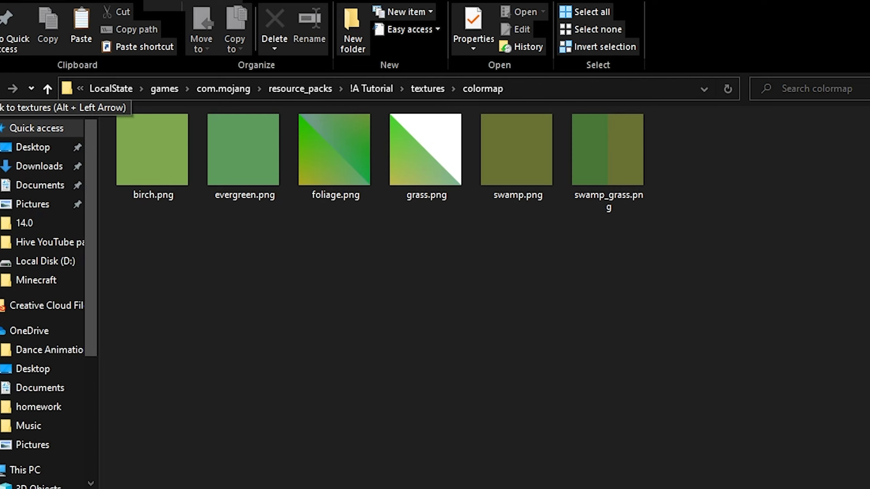
# Step: Return to the !A Tutorial pack folder, paste the copied entity folder beside textures, and open it
pyautogui.click(1, 88)
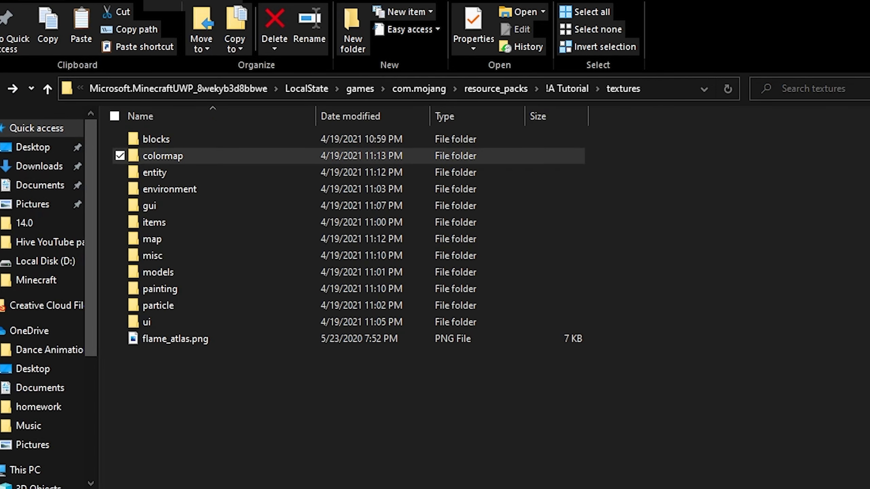
pyautogui.click(573, 92)
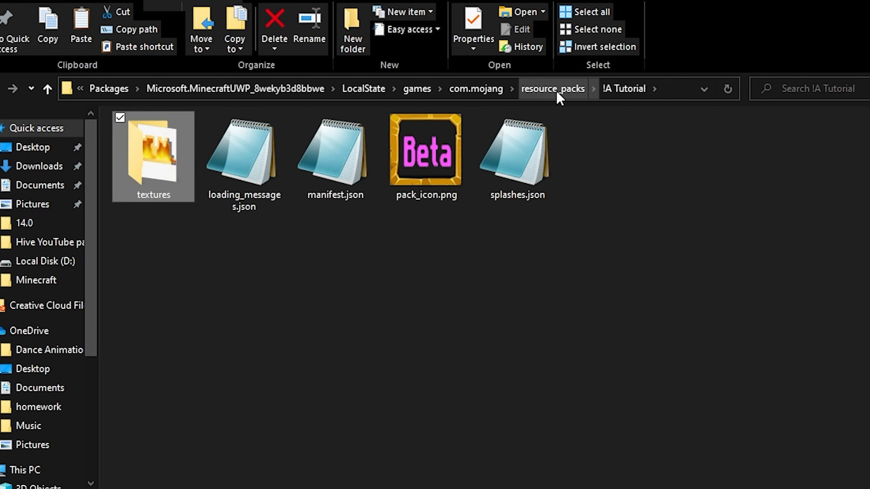
pyautogui.click(464, 257)
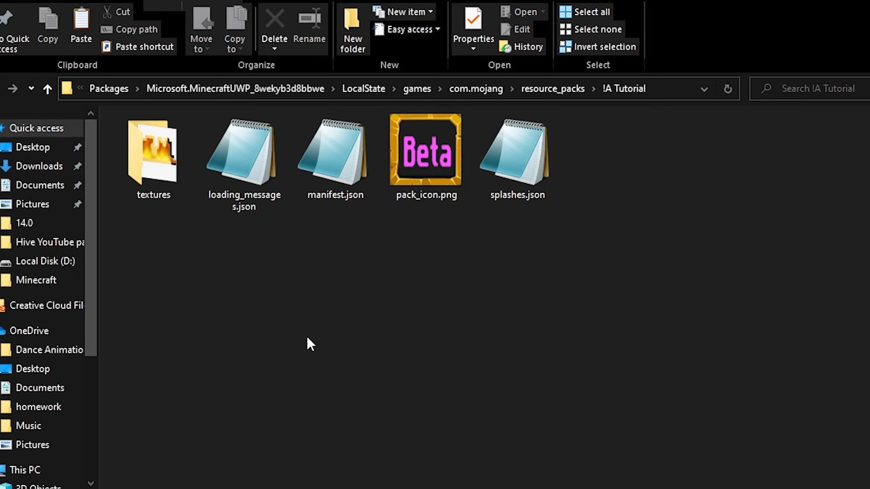
pyautogui.hotkey('ctrl', 'v')
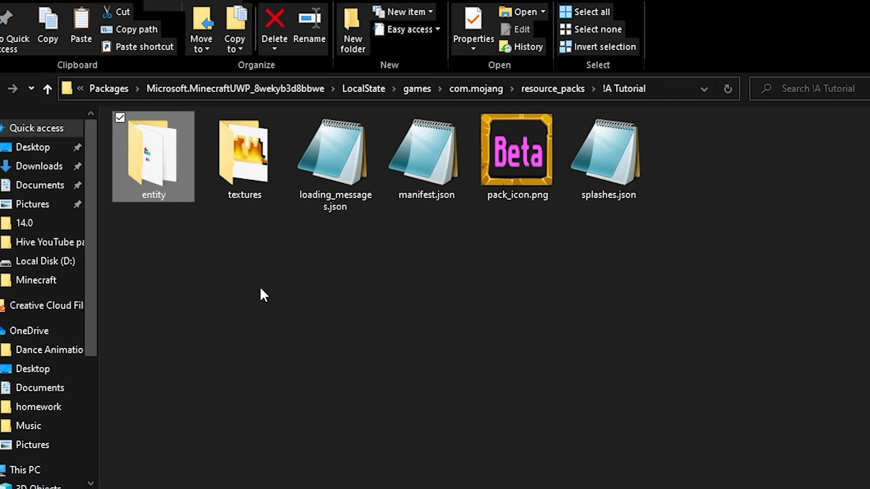
pyautogui.doubleClick(182, 179)
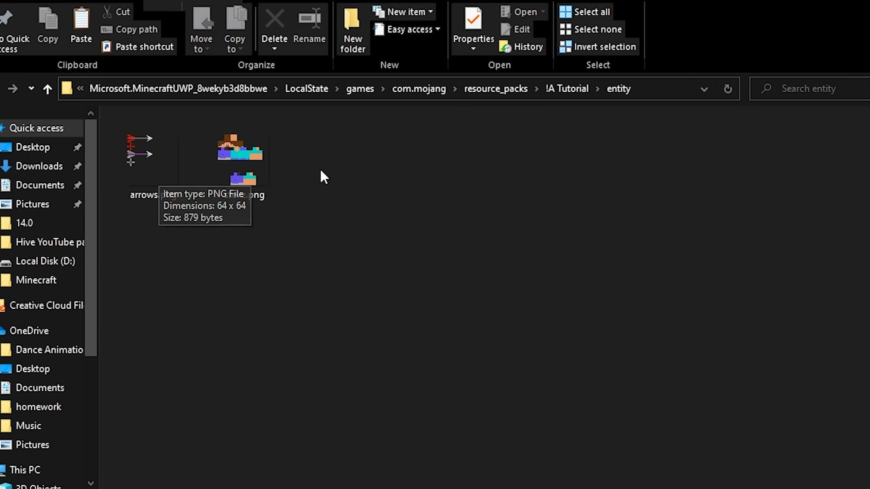
# Step: View steve.png from the entity folder, close the image, and return to the !A Tutorial folder
pyautogui.click(243, 163)
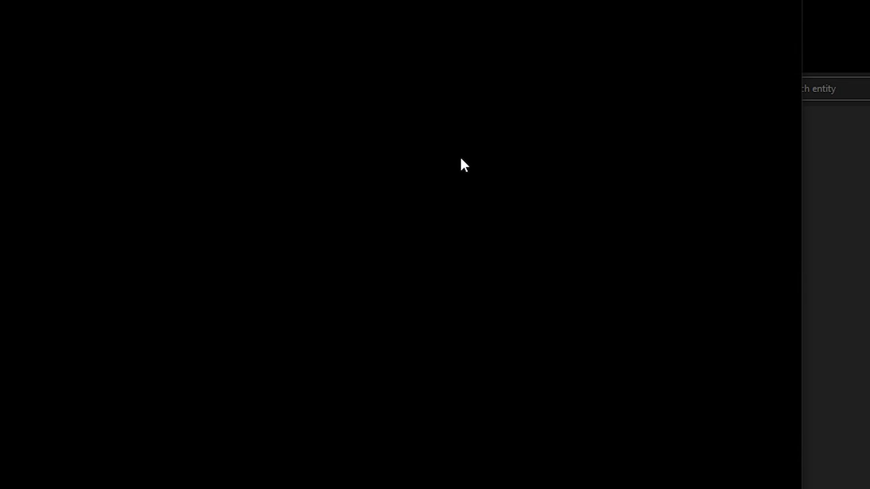
pyautogui.hotkey('alt', 'F4')
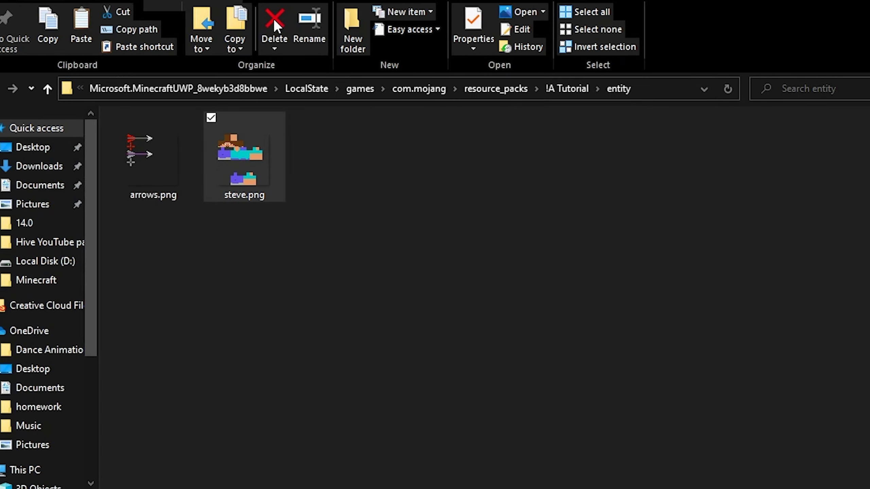
pyautogui.hotkey('alt', 'Up')
# Step: Paste the copied font folder into the !A Tutorial folder and open it
pyautogui.click(600, 320)
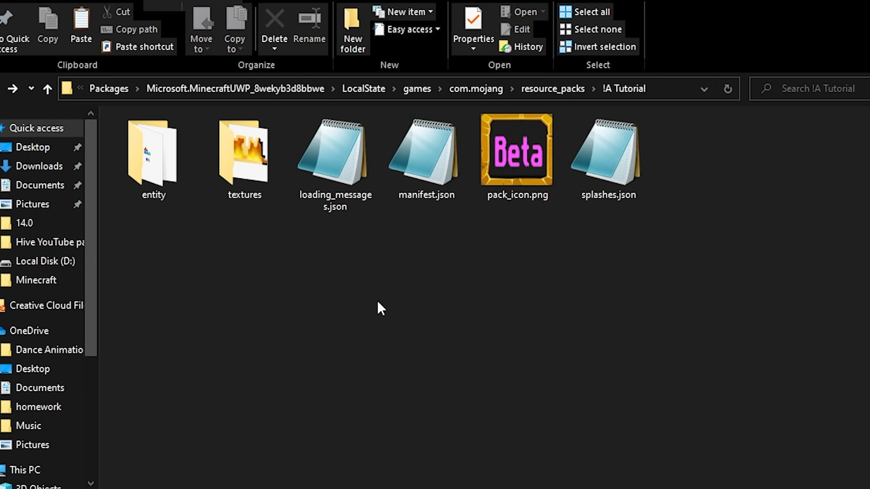
pyautogui.hotkey('ctrl', 'v')
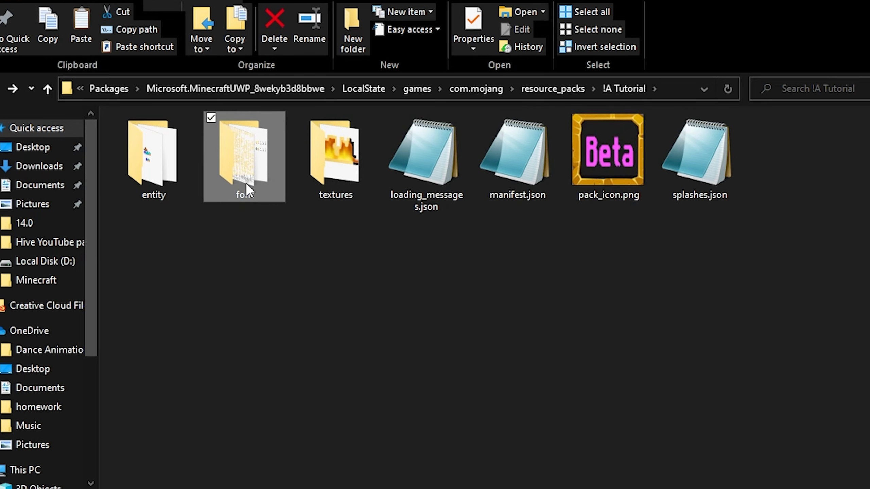
pyautogui.doubleClick(246, 182)
# Step: Check the font images ascii_sga.png and default8.png, and return to the !A Tutorial folder
pyautogui.click(183, 174)
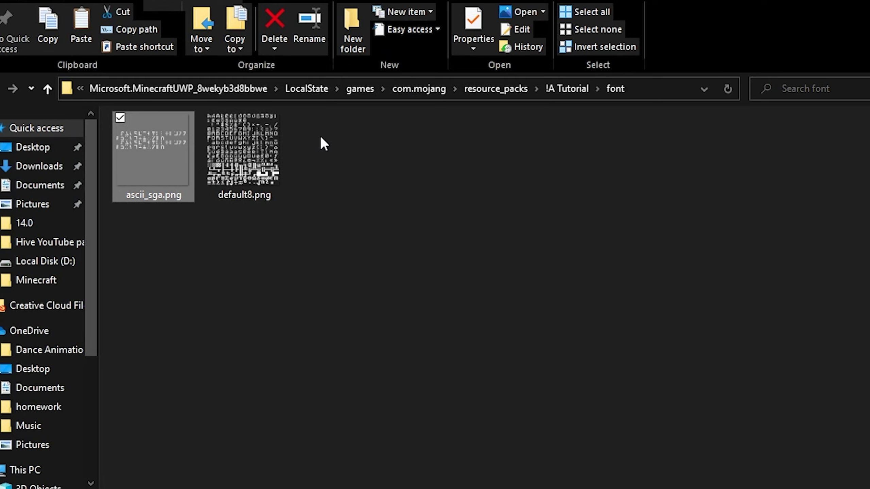
pyautogui.click(409, 202)
pyautogui.click(257, 186)
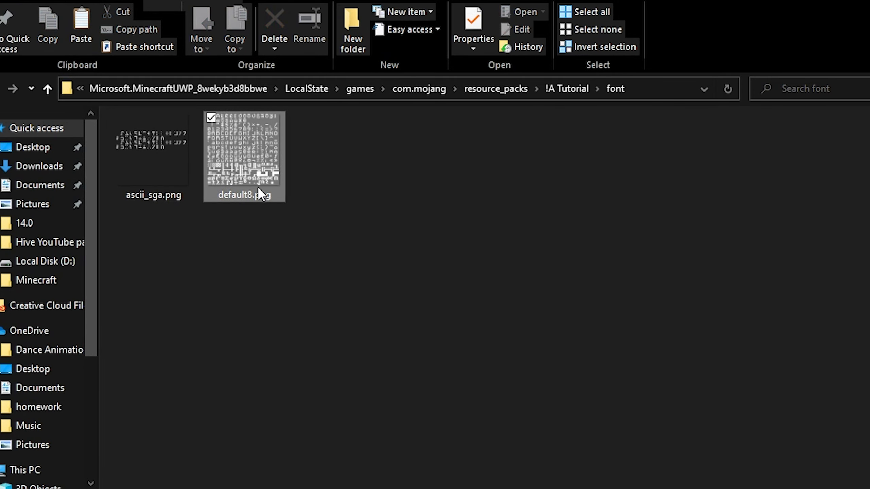
pyautogui.click(6, 89)
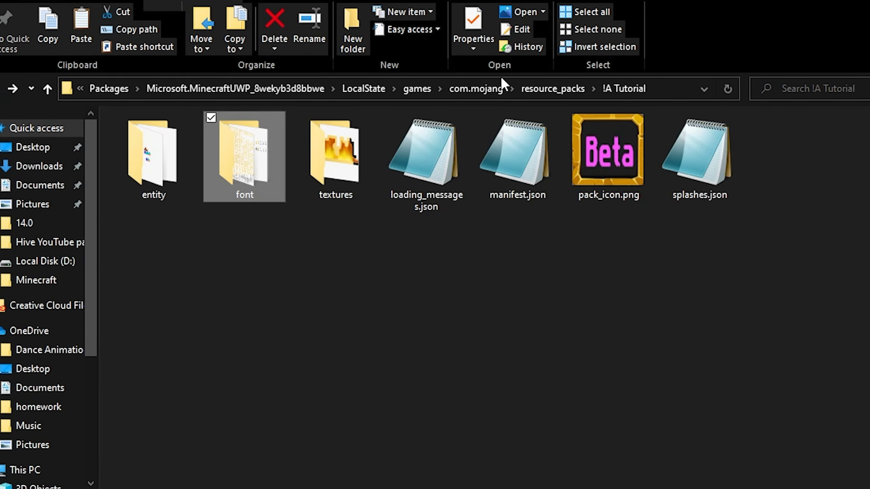
# Step: Paste the copied sounds folder into the !A Tutorial folder and open it
pyautogui.click(626, 307)
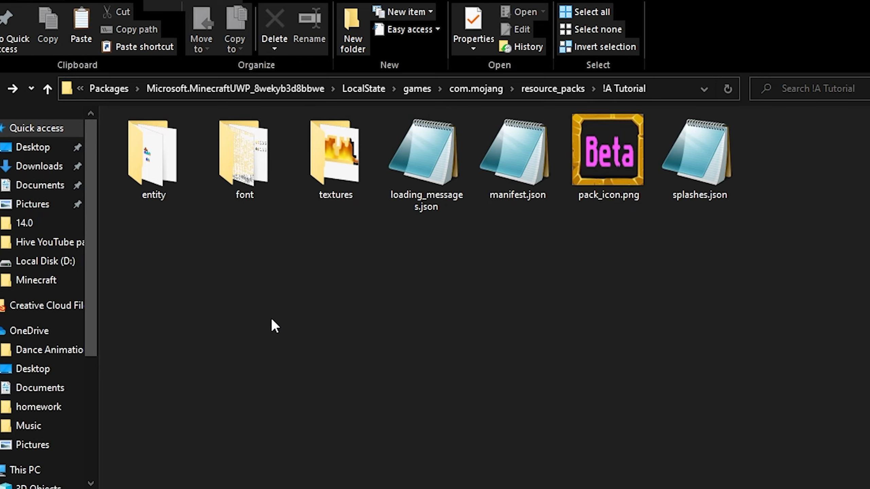
pyautogui.hotkey('ctrl', 'v')
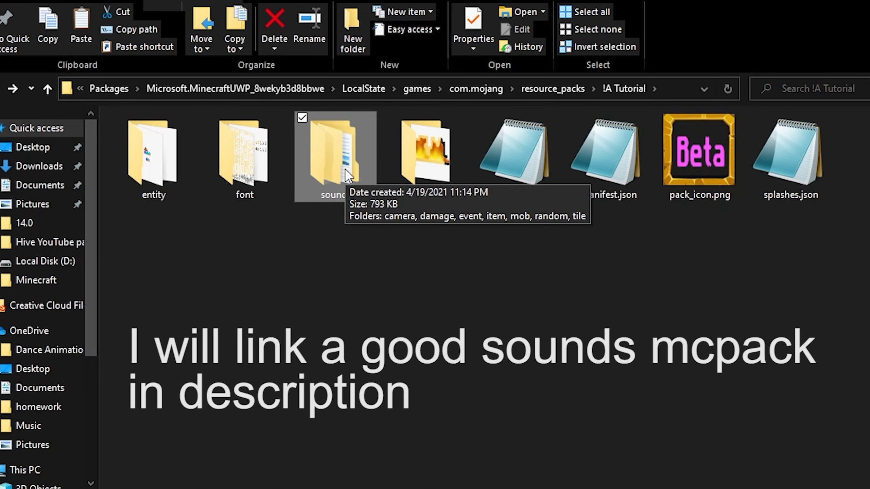
pyautogui.doubleClick(345, 169)
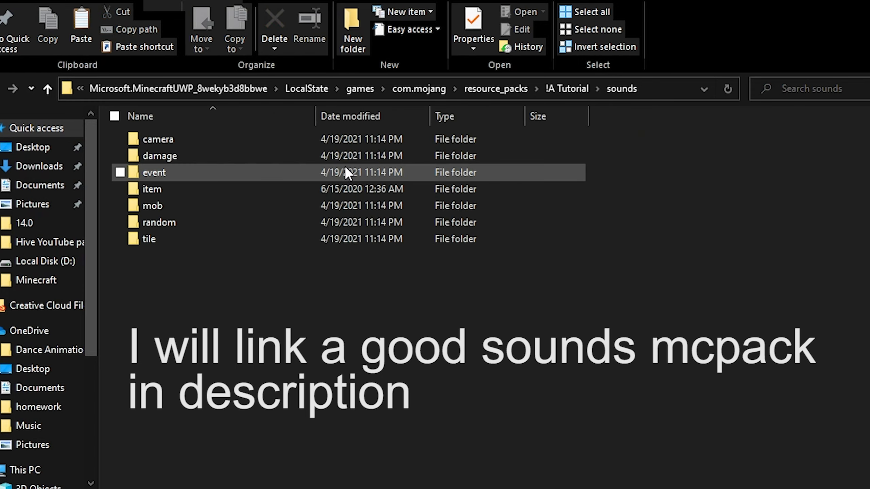
# Step: Look inside the camera, damage and event folders one by one, returning to the sounds folder each time
pyautogui.doubleClick(210, 145)
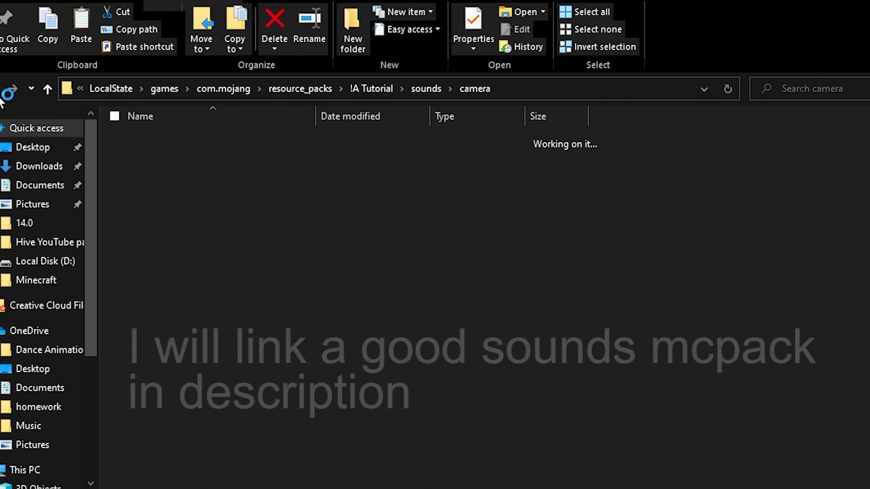
pyautogui.click(1, 88)
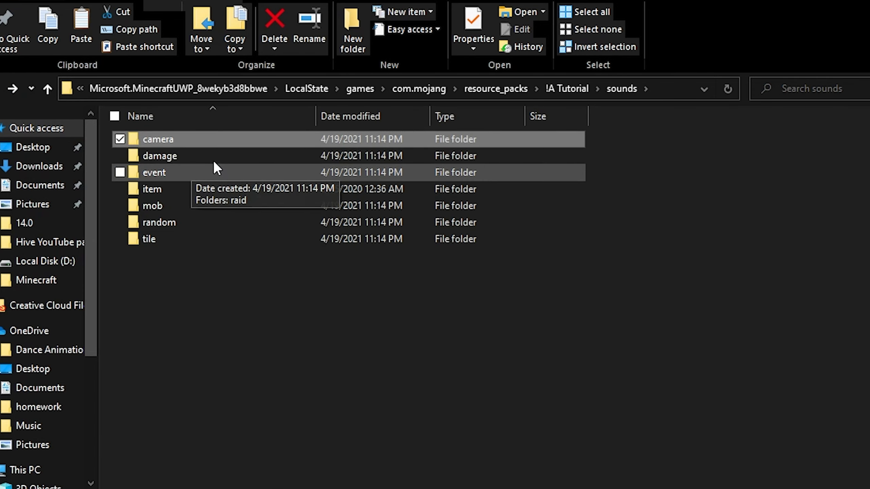
pyautogui.doubleClick(210, 155)
pyautogui.click(1, 96)
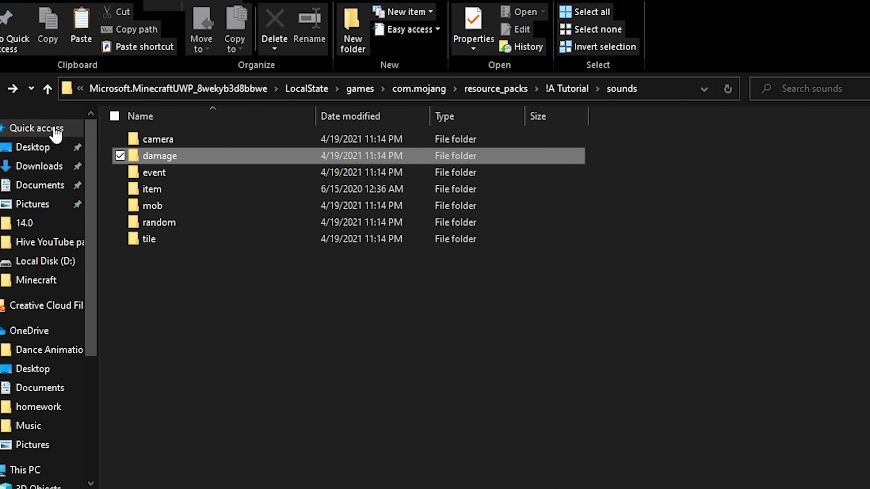
pyautogui.doubleClick(195, 178)
pyautogui.doubleClick(197, 142)
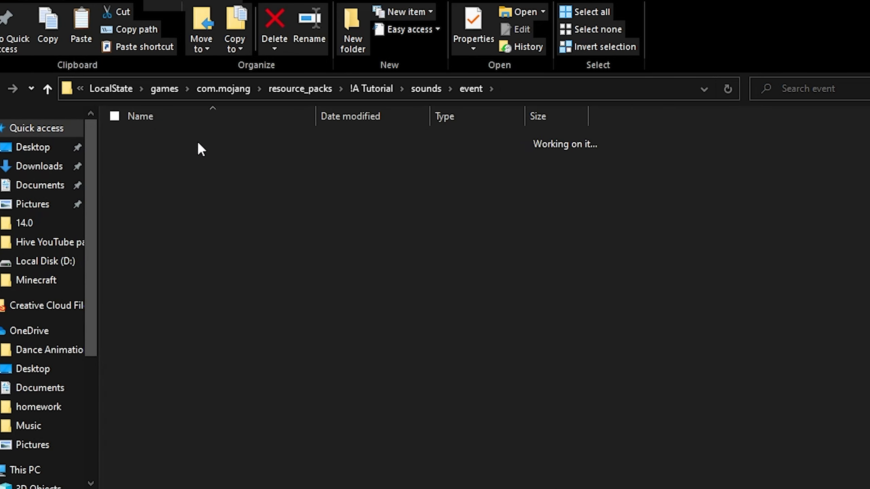
pyautogui.click(1, 89)
pyautogui.click(1, 88)
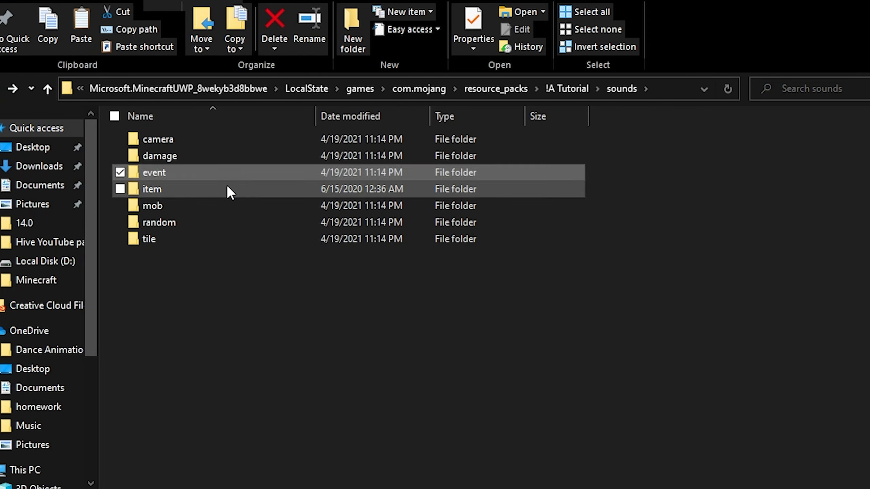
# Step: Look inside the item sounds folder, and examine the endermen sound files in the mob folder
pyautogui.doubleClick(228, 188)
pyautogui.click(1, 88)
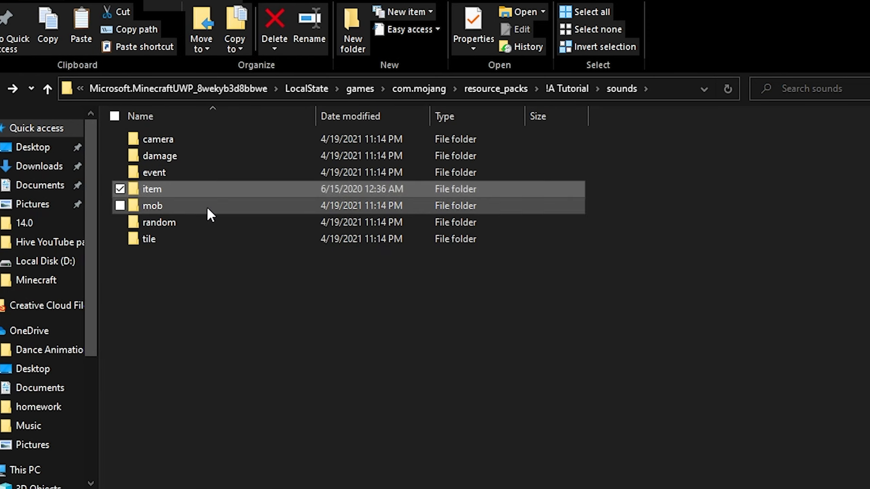
pyautogui.doubleClick(207, 204)
pyautogui.doubleClick(220, 156)
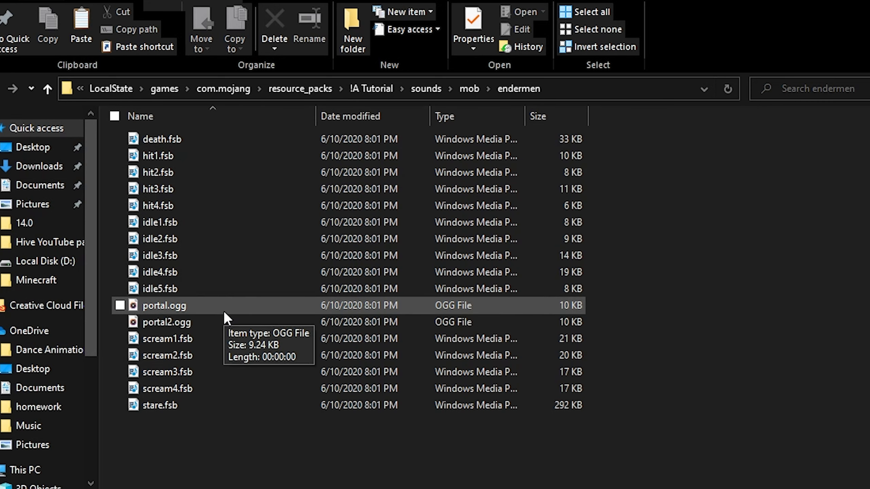
# Step: Return to the sounds folder and look inside the mob folder once more
pyautogui.hotkey('alt', 'Left')
pyautogui.hotkey('alt', 'Left')
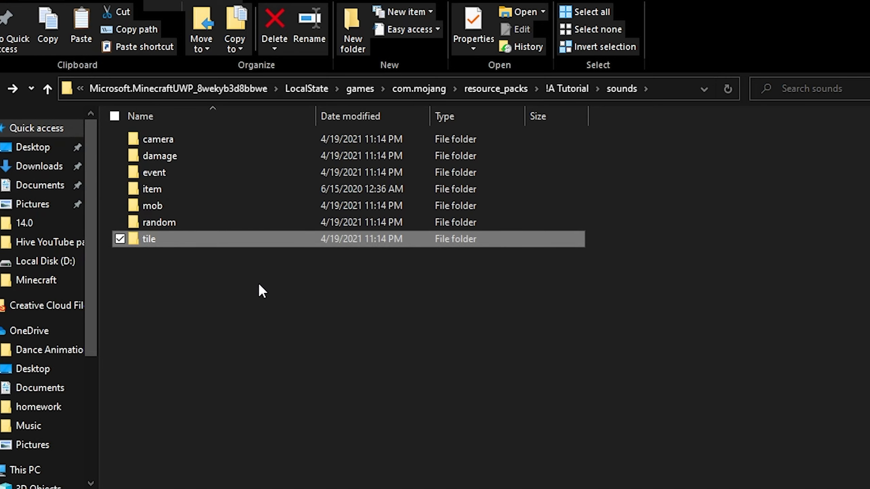
pyautogui.click(309, 308)
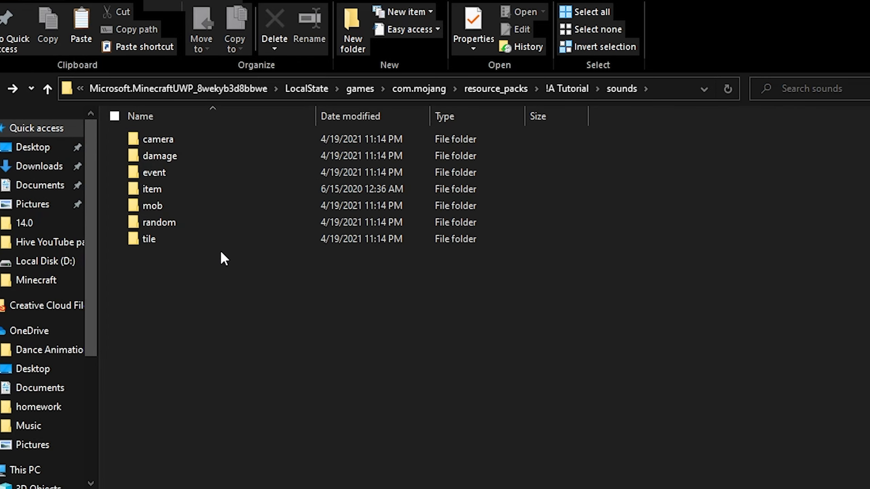
pyautogui.doubleClick(186, 203)
pyautogui.doubleClick(178, 155)
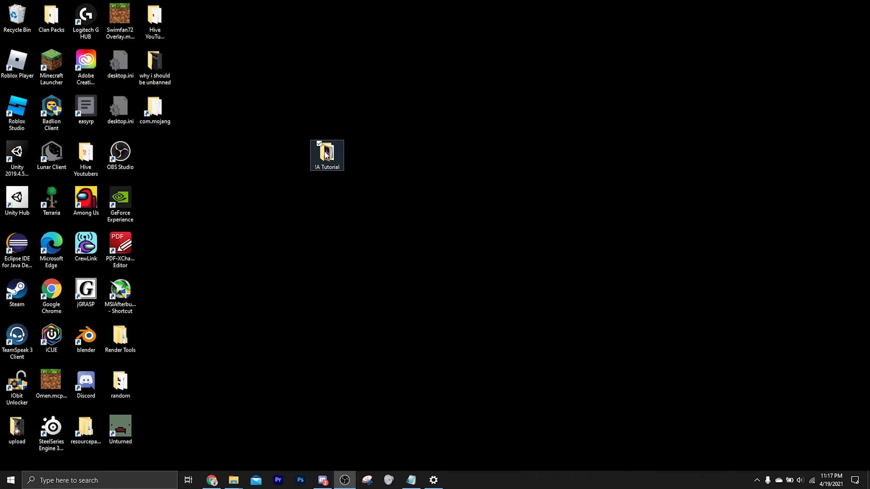
# Step: Compress the !A Tutorial folder on the desktop into a zip file
pyautogui.rightClick(334, 158)
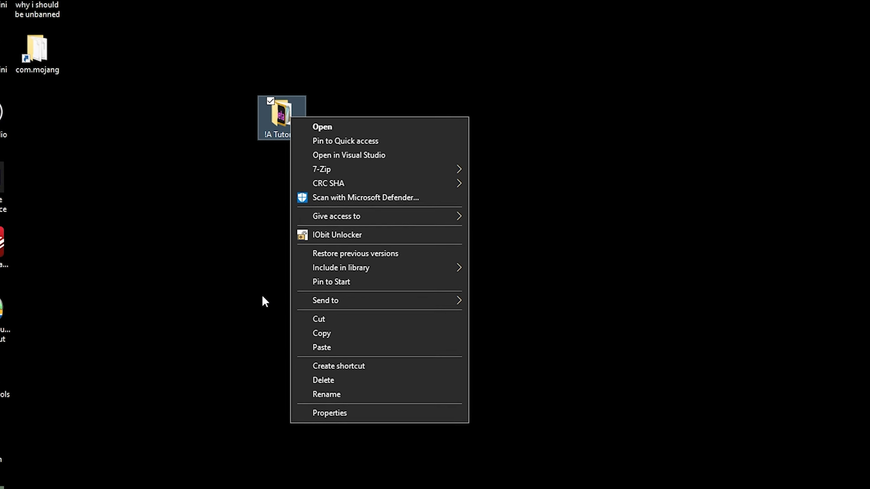
pyautogui.moveTo(317, 297)
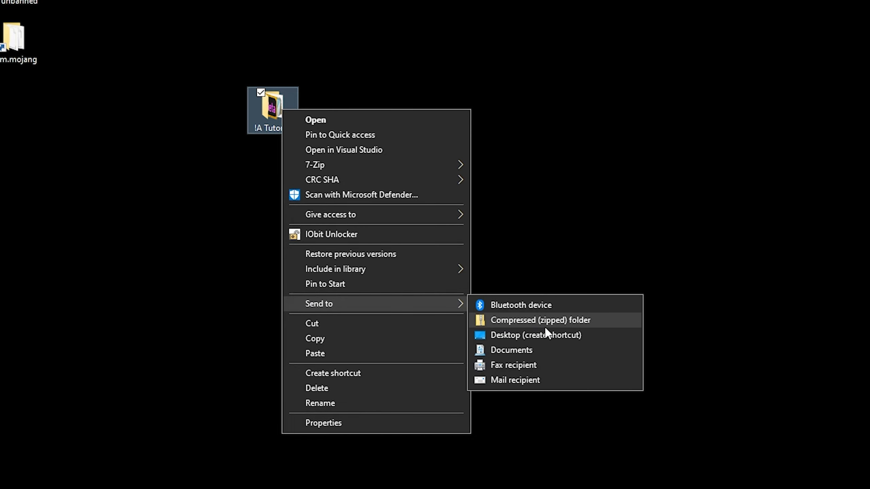
pyautogui.click(578, 326)
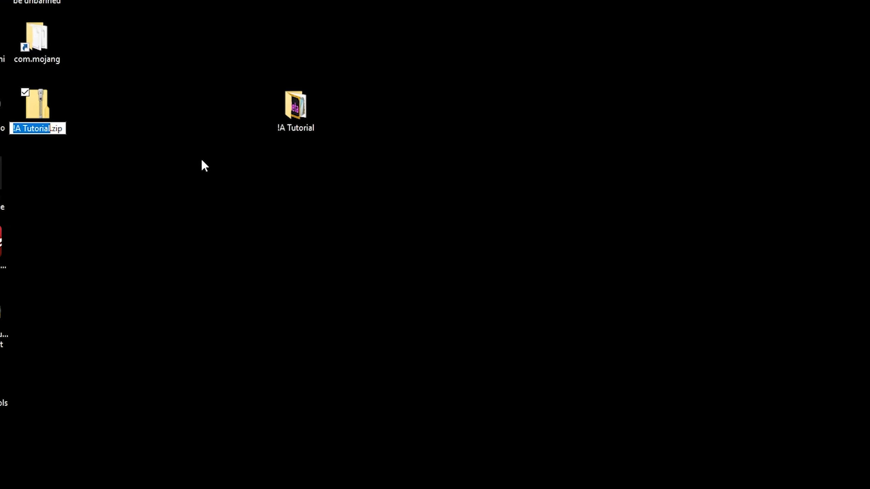
# Step: Change the zip file's extension so its name becomes !A Tutorial.mcpack
pyautogui.press('End')
pyautogui.press('BackSpace')
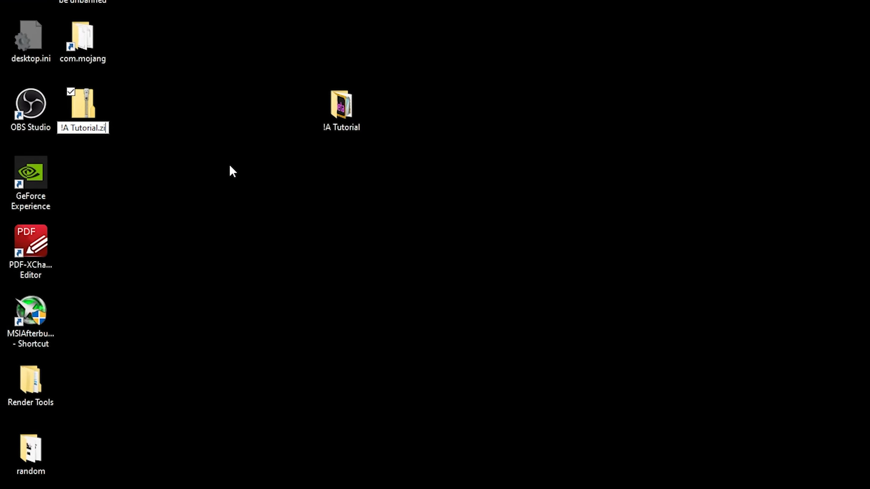
pyautogui.press('BackSpace')
pyautogui.press('BackSpace')
pyautogui.write('mcpack')
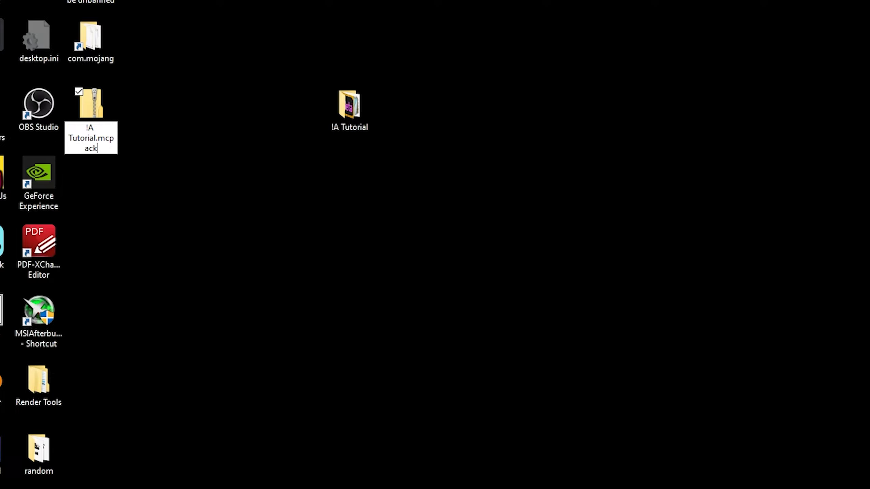
pyautogui.press('Return')
pyautogui.click(575, 242)
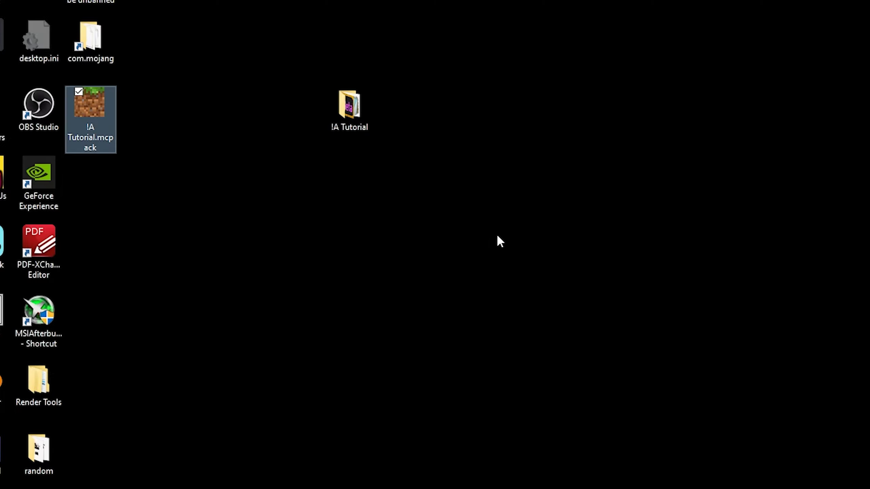
# Step: Import !A Tutorial.mcpack into Minecraft and open the Global Resources settings
pyautogui.doubleClick(102, 119)
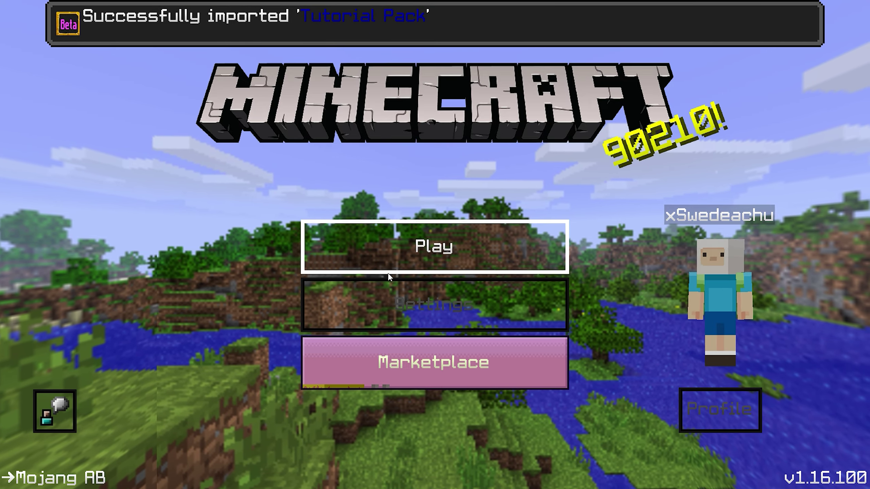
pyautogui.click(394, 294)
pyautogui.scroll(-5, 153, 206)
pyautogui.click(222, 376)
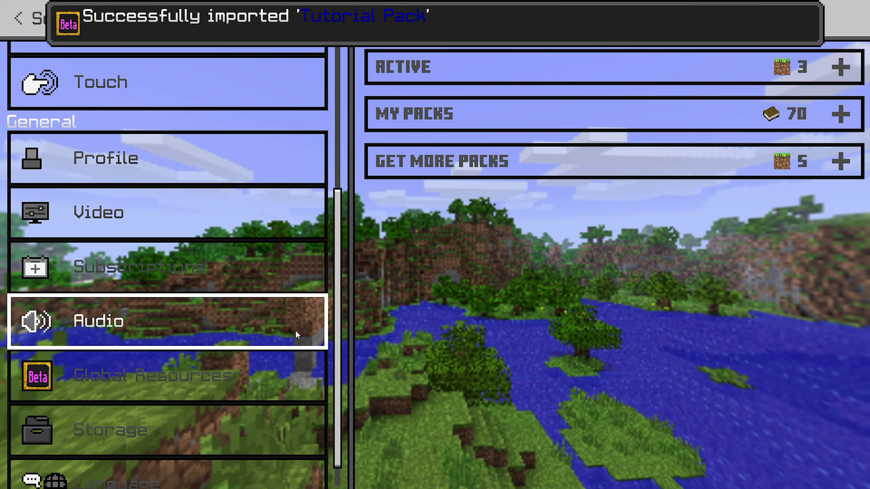
# Step: Deactivate the pack overlay and the Survival Games Is Depressing pack among the active global resource packs
pyautogui.click(548, 64)
pyautogui.click(605, 202)
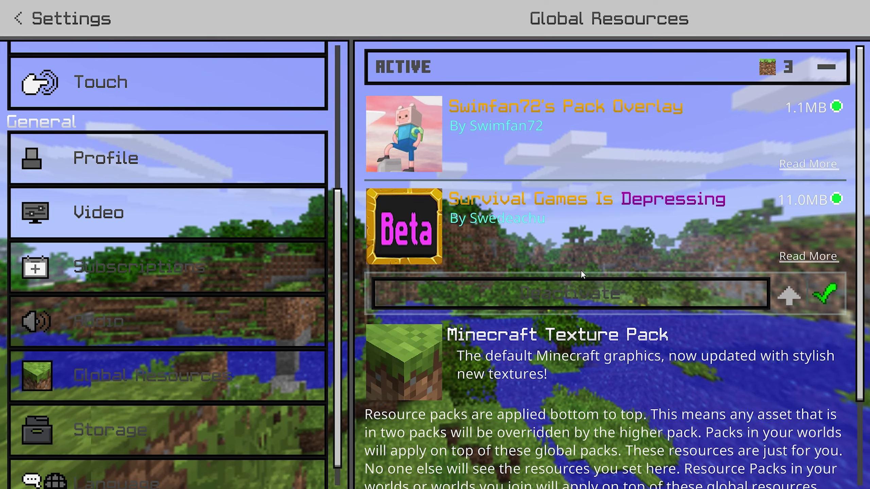
pyautogui.click(581, 284)
pyautogui.click(579, 161)
pyautogui.click(576, 202)
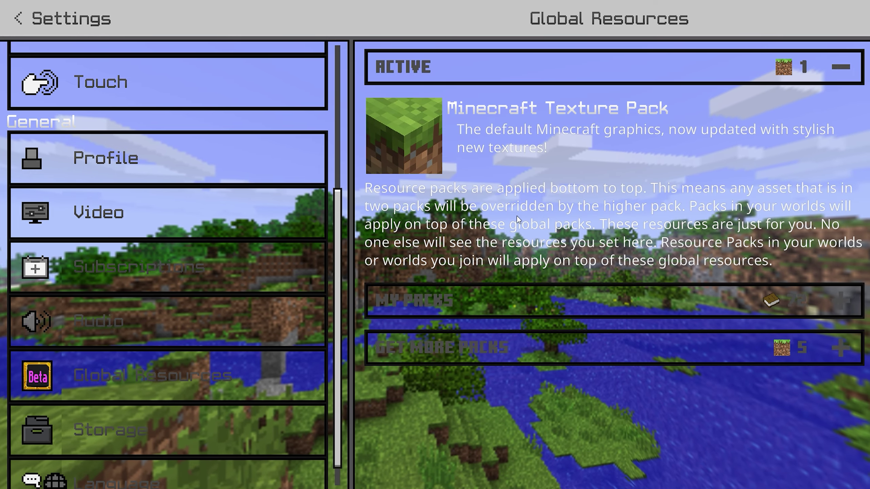
# Step: Activate the imported Tutorial Pack from the owned packs and return to the main menu
pyautogui.click(523, 284)
pyautogui.scroll(-3, 462, 229)
pyautogui.click(517, 248)
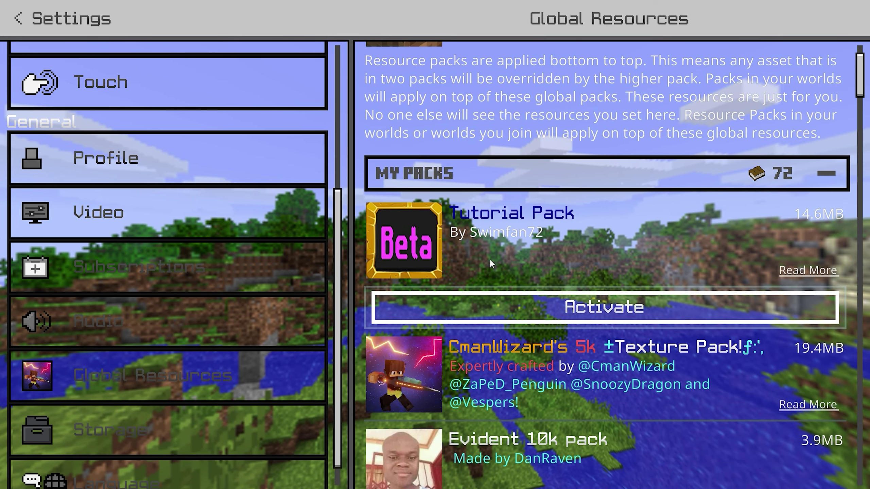
pyautogui.press('Return')
pyautogui.click(26, 23)
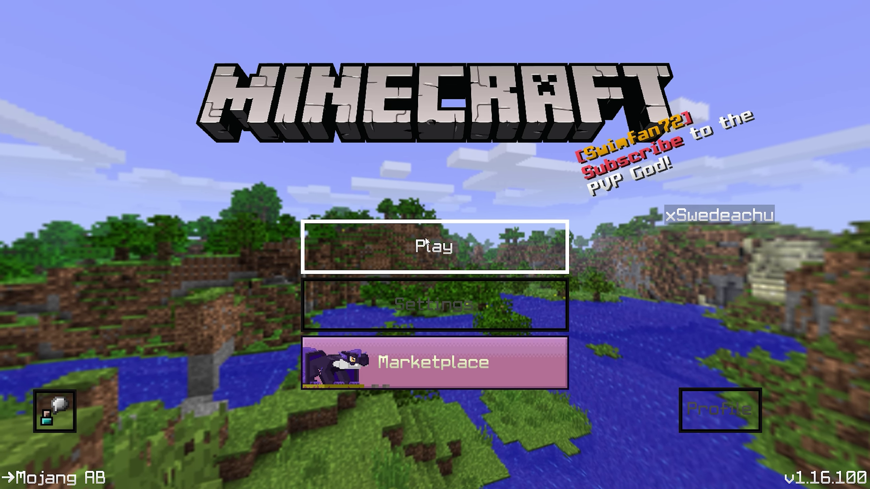
# Step: Load the hive practice world and fly around to view the pack's sky and block textures
pyautogui.click(483, 251)
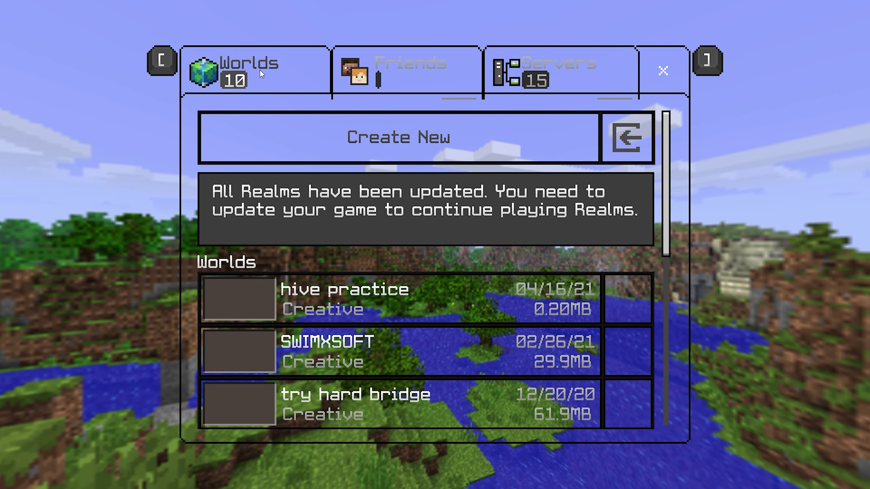
pyautogui.click(371, 296)
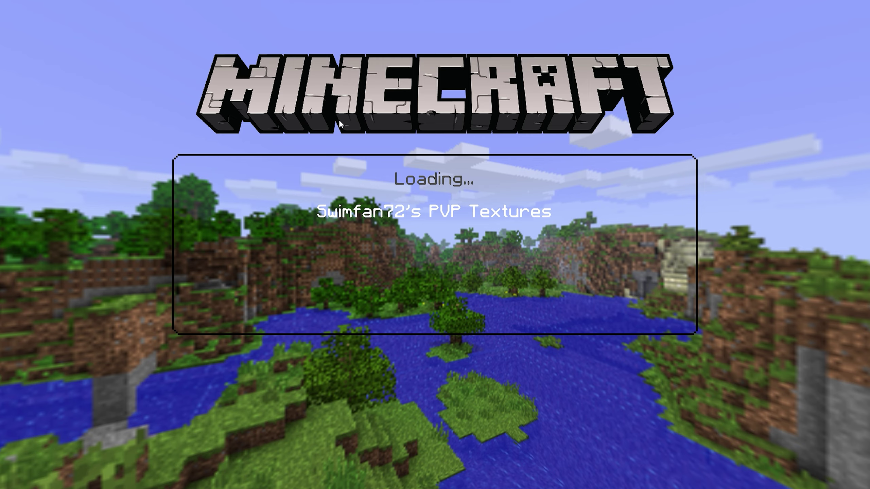
pyautogui.press('w')
pyautogui.press('w')
pyautogui.press('space')
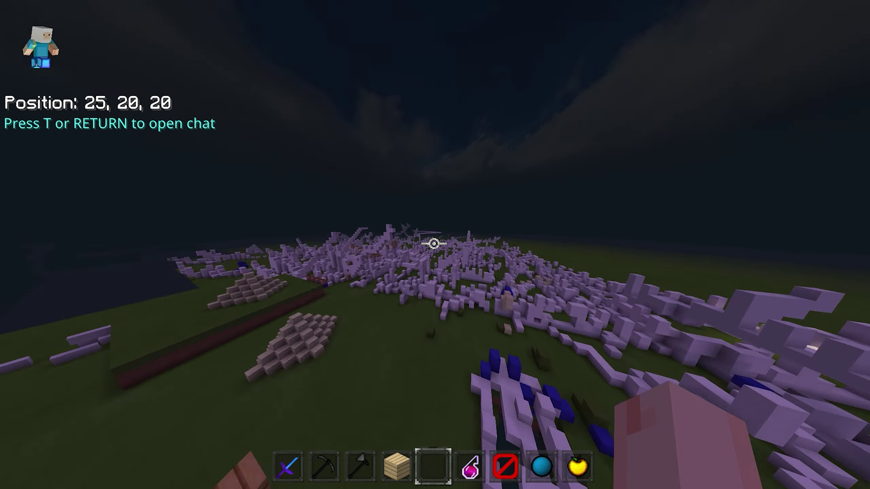
pyautogui.press('w')
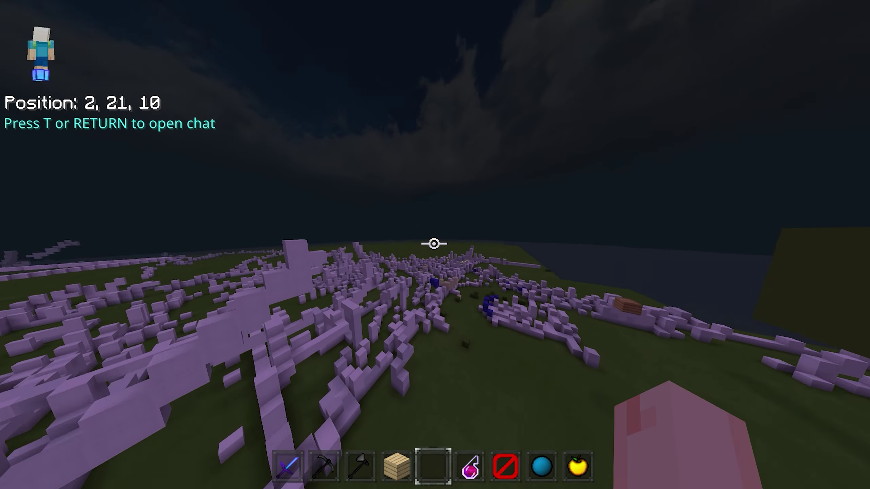
pyautogui.press('w')
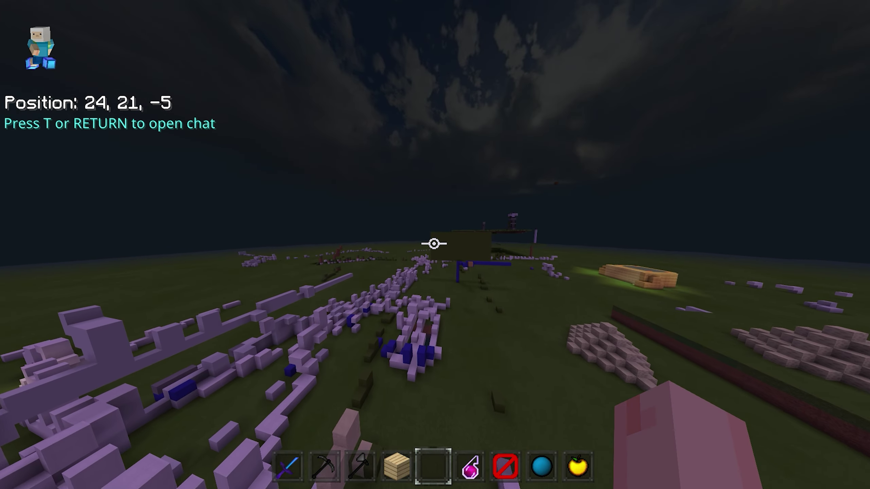
# Step: Check the item textures in the inventory, and view the Diamond Sword and Stone Pickaxe in hand
pyautogui.press('e')
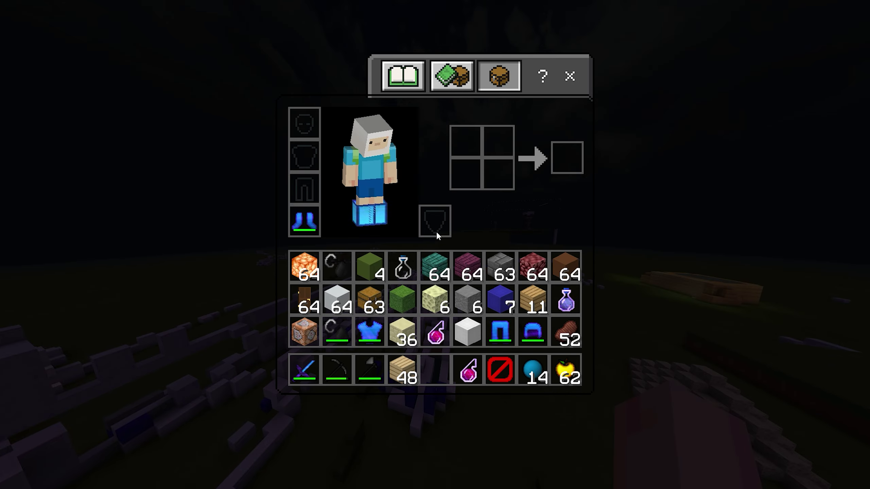
pyautogui.press('e')
pyautogui.press('w')
pyautogui.press('1')
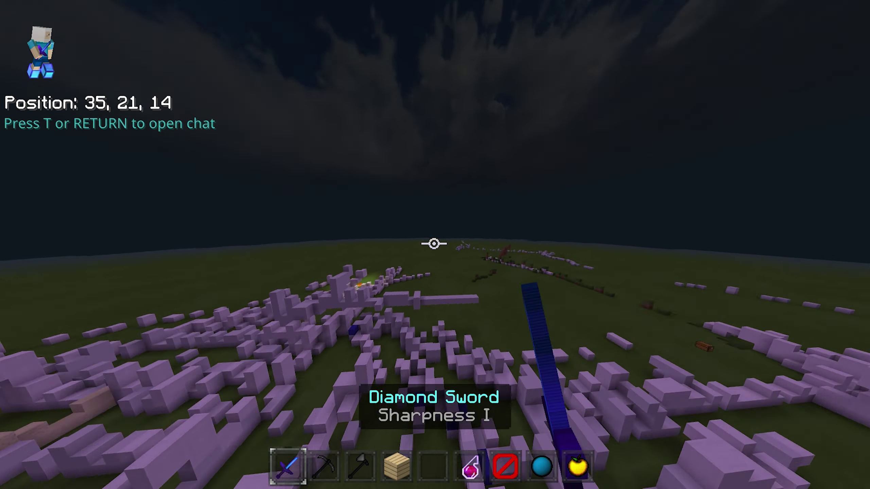
pyautogui.press('w')
pyautogui.press('2')
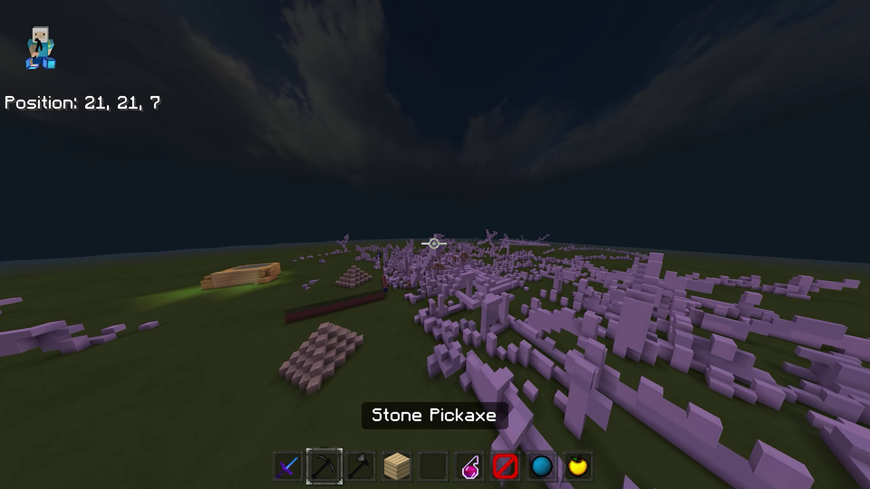
# Step: Cycle through the hotbar to the Ender Pearl while flying, and review the inventory textures again
pyautogui.press('w')
pyautogui.press('4')
pyautogui.press('1')
pyautogui.press('8')
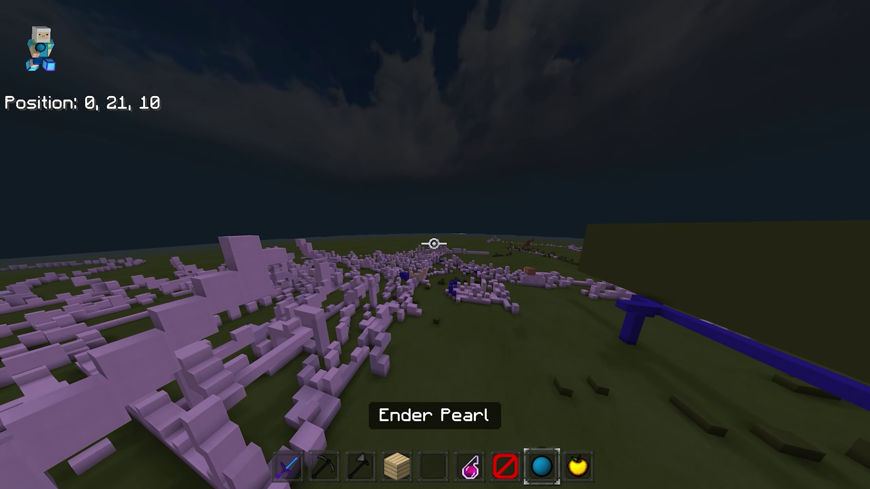
pyautogui.press('w')
pyautogui.press('e')
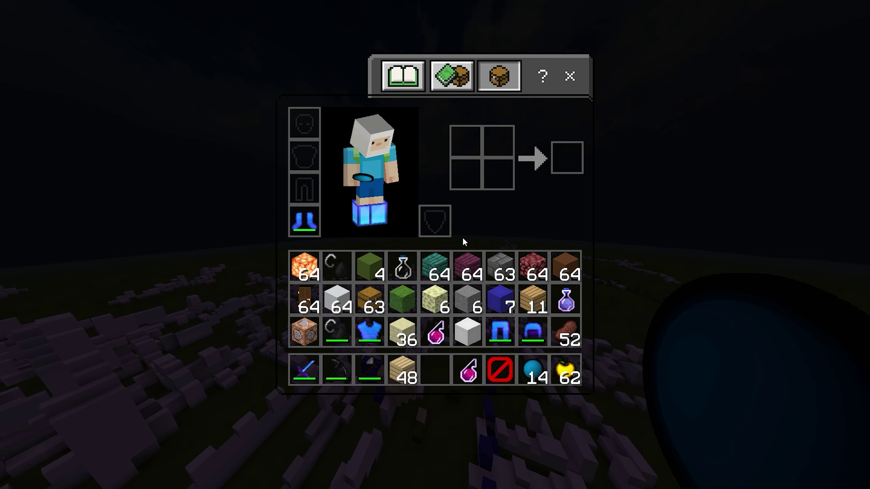
pyautogui.press('e')
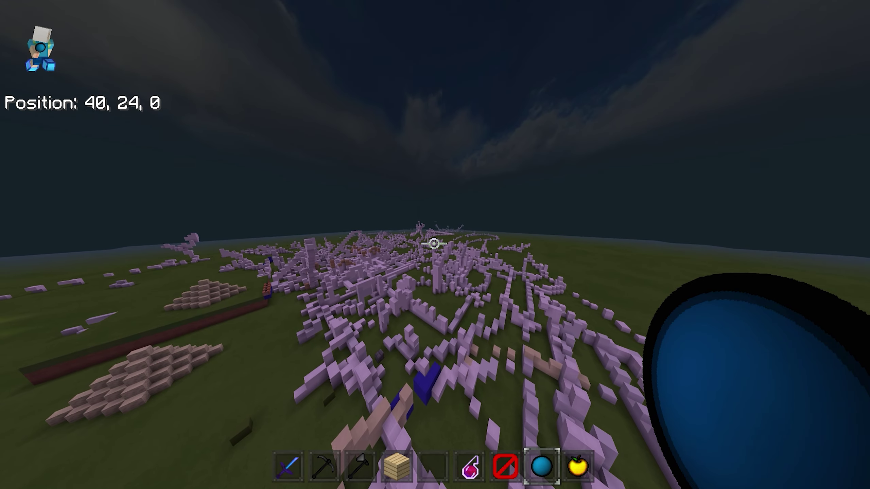
# Step: Switch the game mode to Survival with the command /gamemode s
pyautogui.press('/')
pyautogui.write('a')
pyautogui.press('BackSpace')
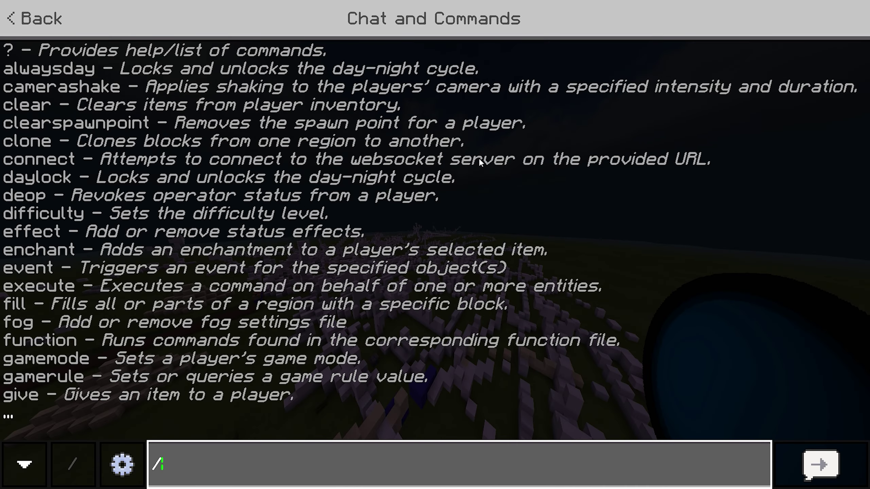
pyautogui.write('gamemode s')
pyautogui.press('Return')
# Step: Eat a Golden Apple and walk with the Diamond Sword to inspect the heart and effect textures
pyautogui.press('1')
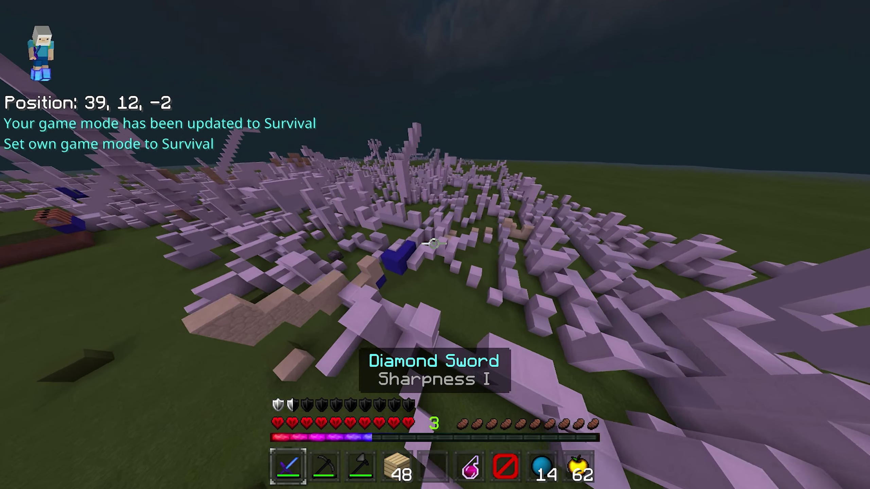
pyautogui.press('9')
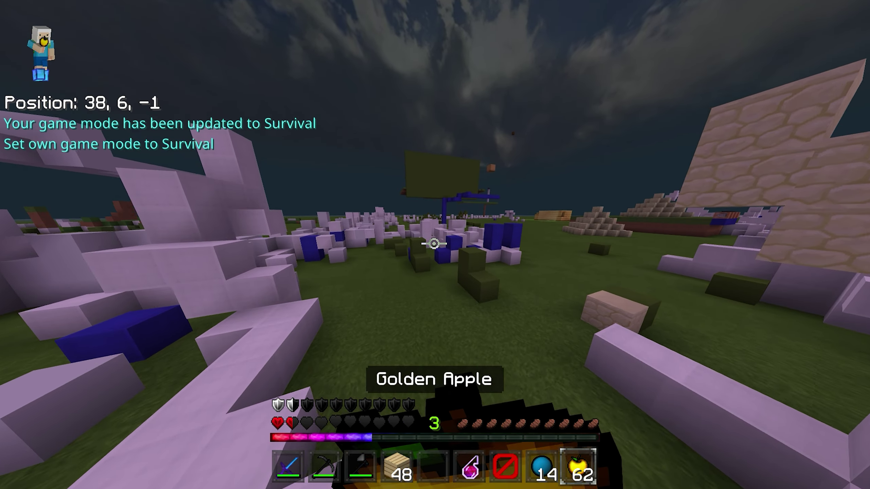
pyautogui.press('1')
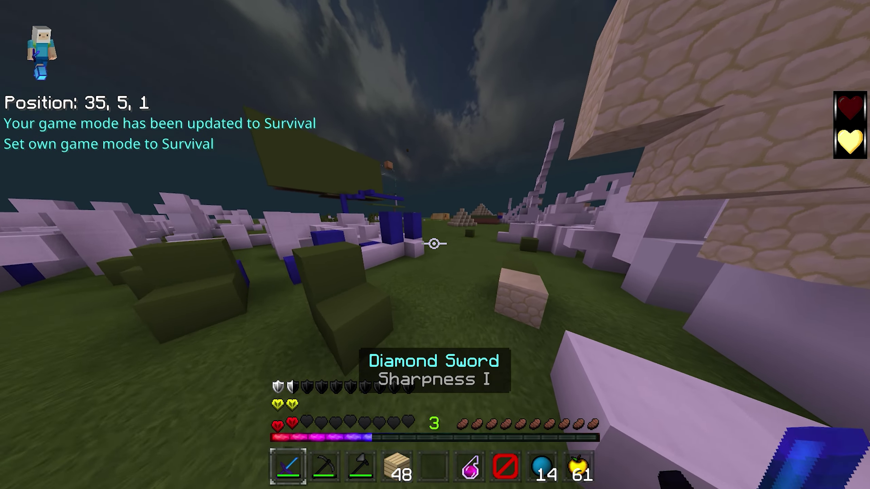
pyautogui.press('w')
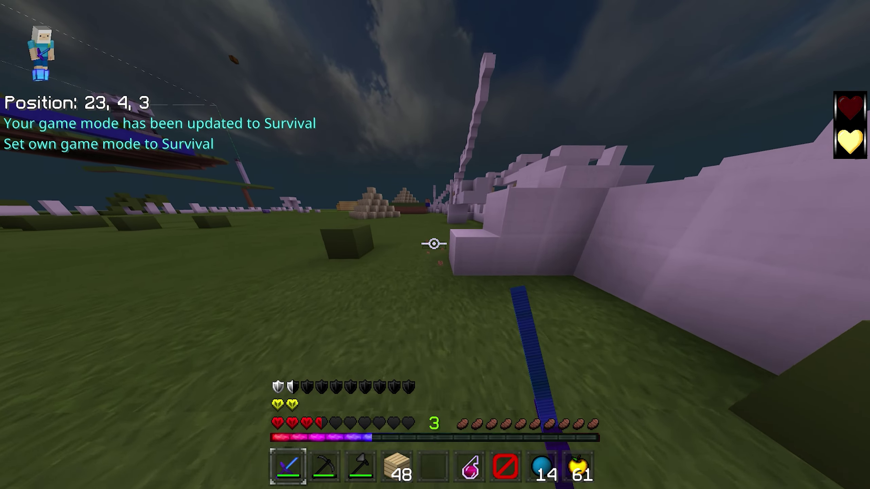
# Step: Hold the Golden Apple and cycle through all camera perspectives back to first person, ending with the Diamond Sword
pyautogui.press('9')
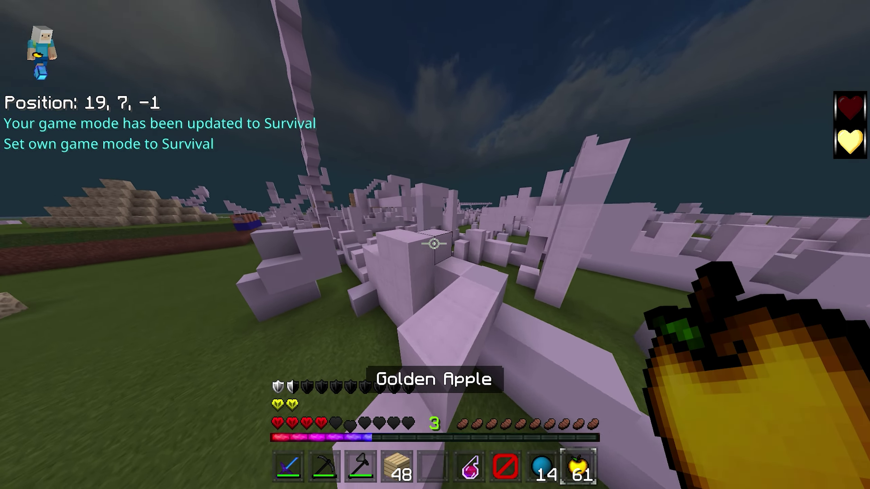
pyautogui.press('F5')
pyautogui.press('F5')
pyautogui.press('F5')
pyautogui.press('1')
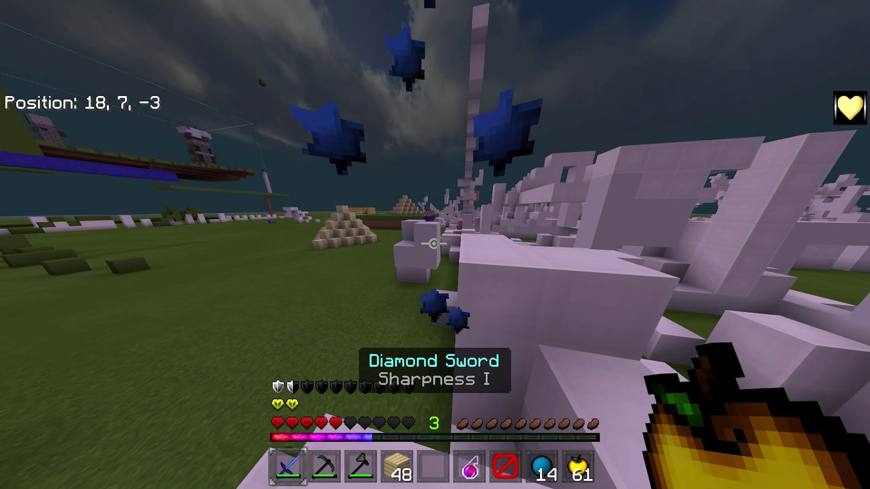
# Step: Glance at the survival inventory, and swing the Diamond Sword while walking to view its texture
pyautogui.press('e')
pyautogui.press('e')
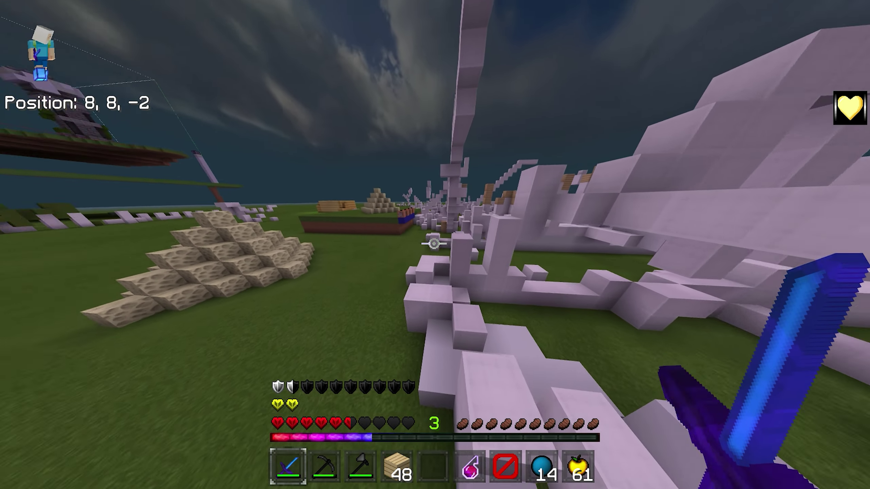
pyautogui.press('w')
pyautogui.click(435, 244)
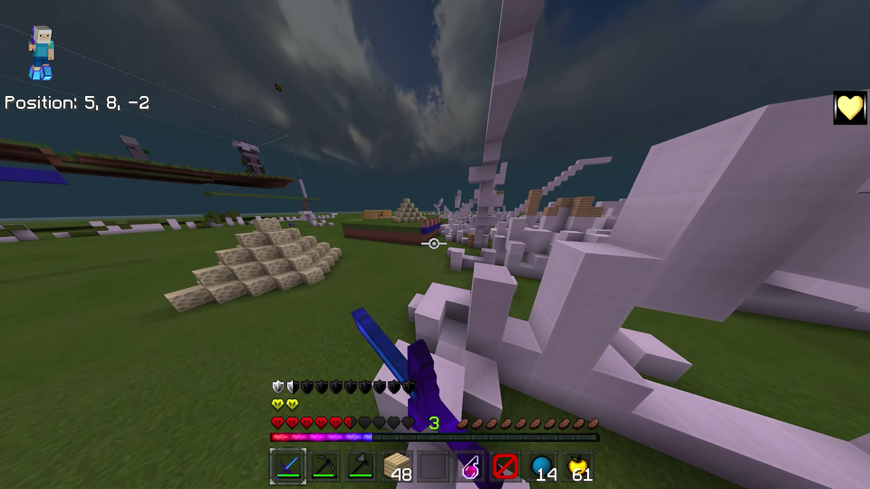
# Step: Run past the command blocks and pale stone mounds with the Diamond Sword, swinging it to inspect the sword, block and sky textures
pyautogui.press('w')
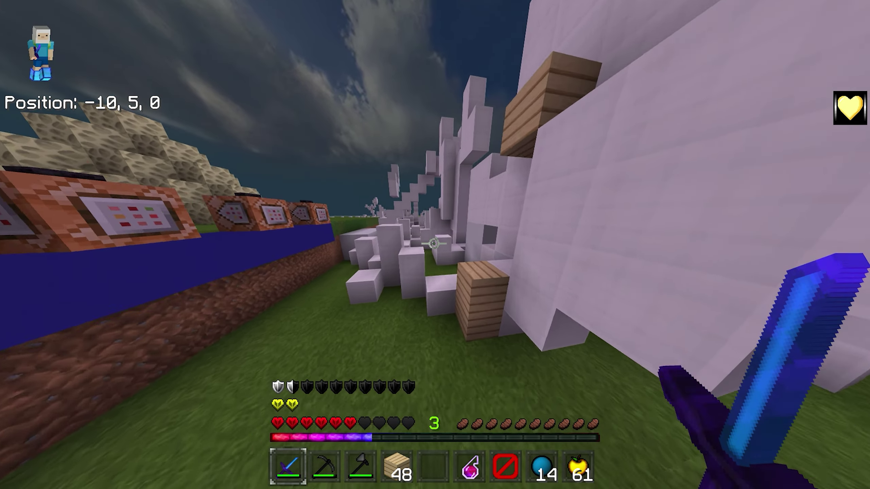
pyautogui.click(435, 244)
pyautogui.press('w')
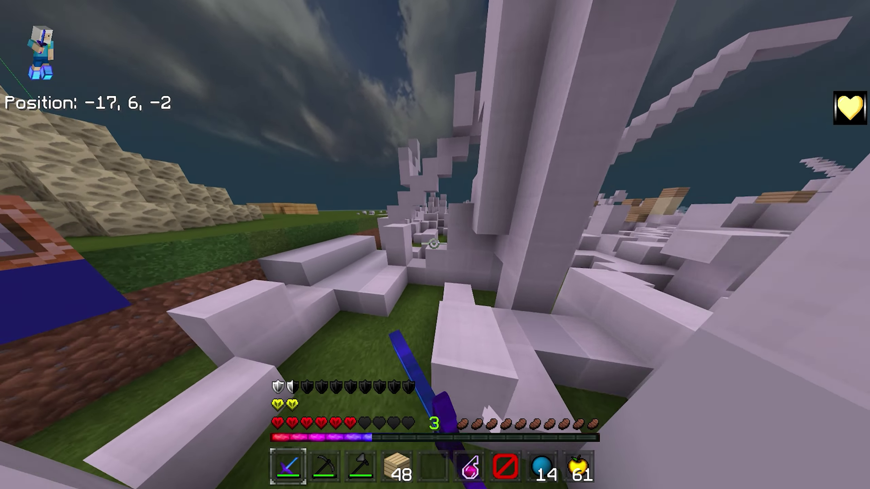
pyautogui.click(434, 244)
pyautogui.press('w')
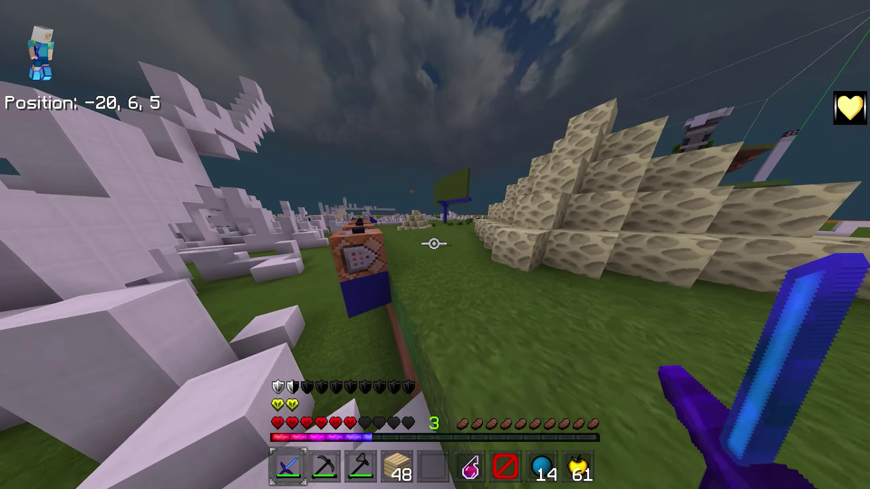
pyautogui.press('w')
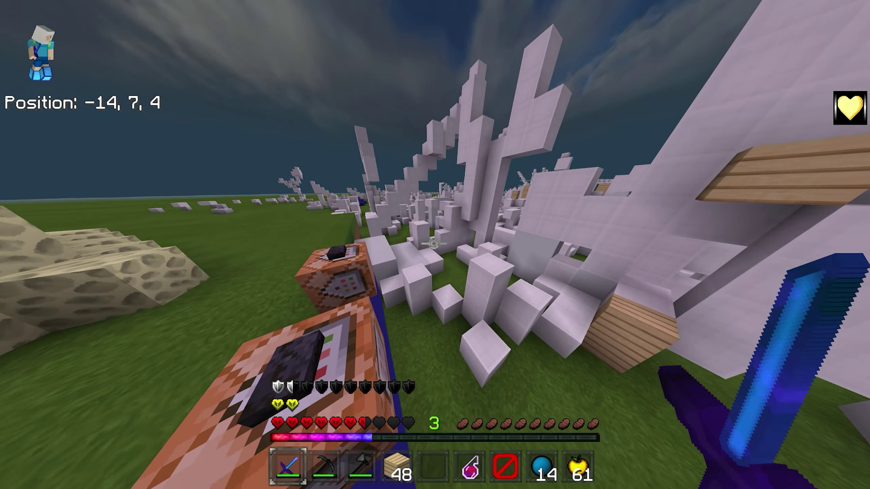
pyautogui.press('w')
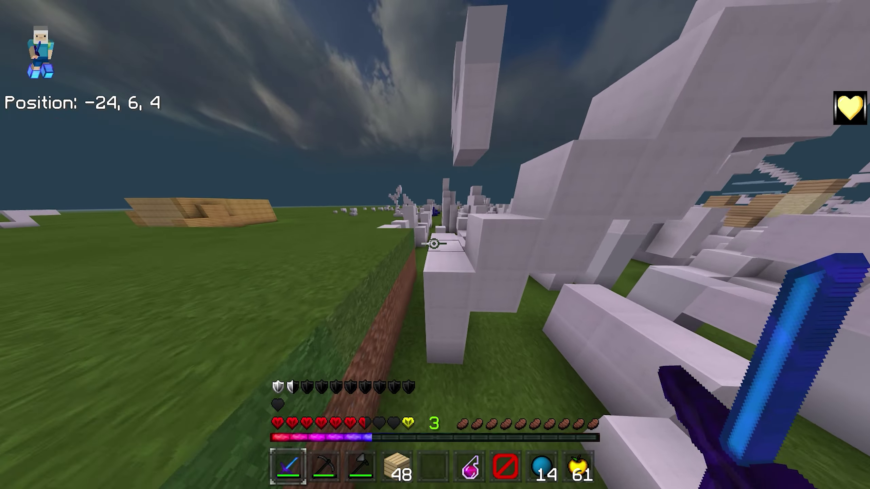
# Step: Cross the white block structures and wooden planks while swinging the Diamond Sword to examine the block textures and the sky
pyautogui.press('w')
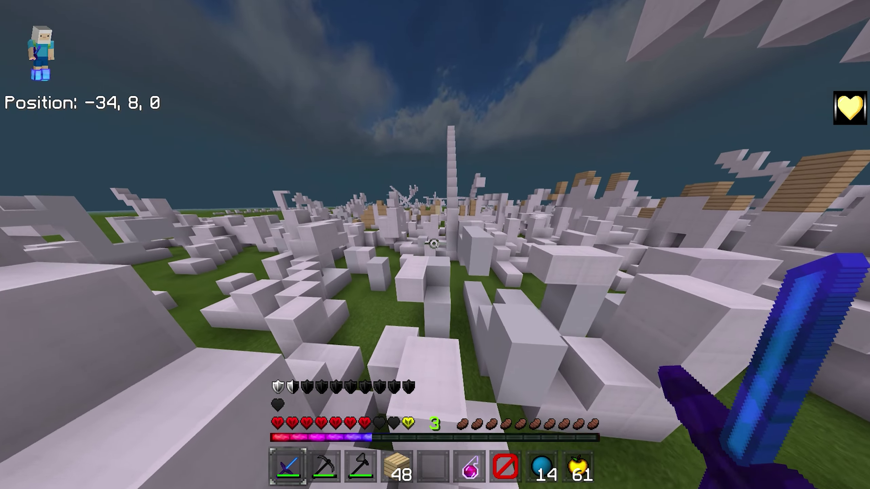
pyautogui.press('w')
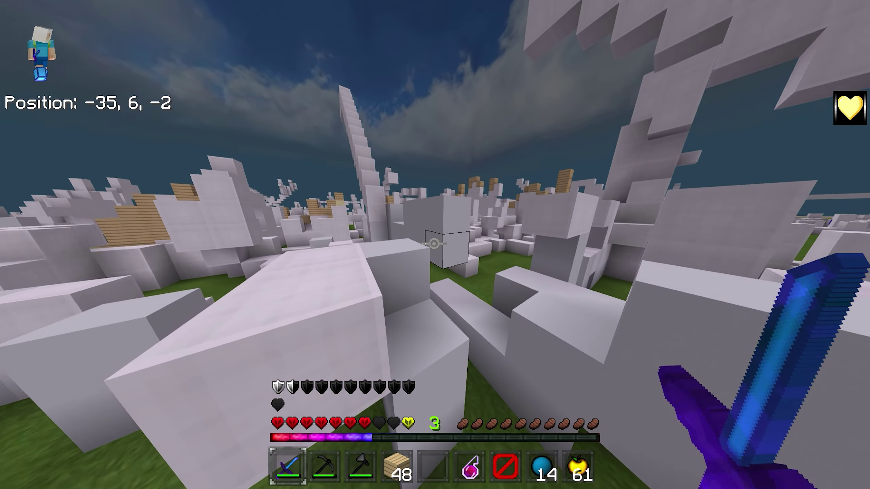
pyautogui.press('w')
pyautogui.press('w')
pyautogui.click(434, 244)
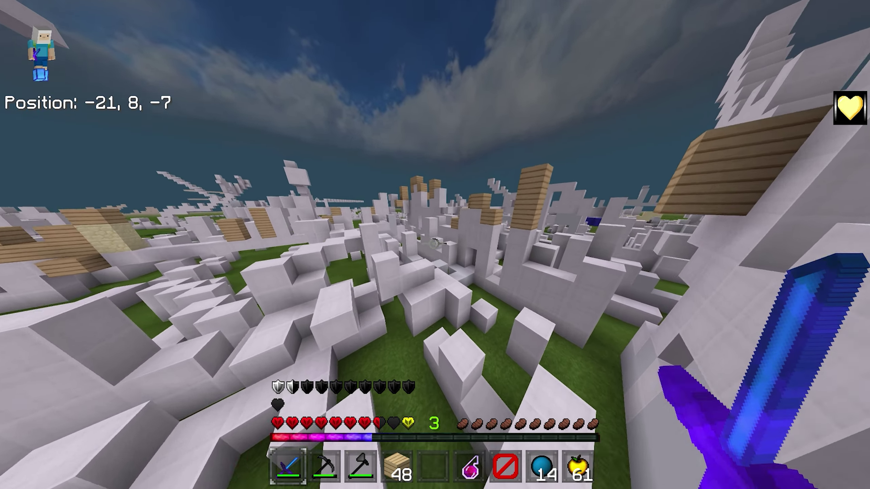
pyautogui.press('w')
pyautogui.click(434, 243)
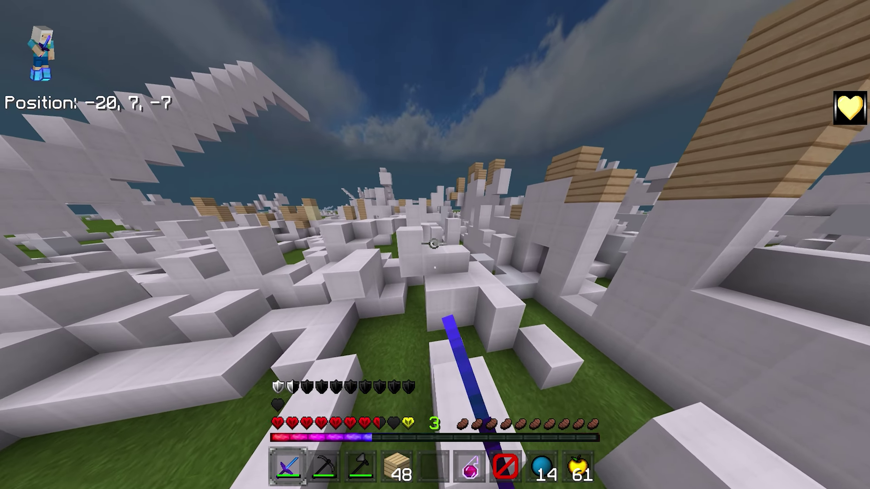
pyautogui.press('w')
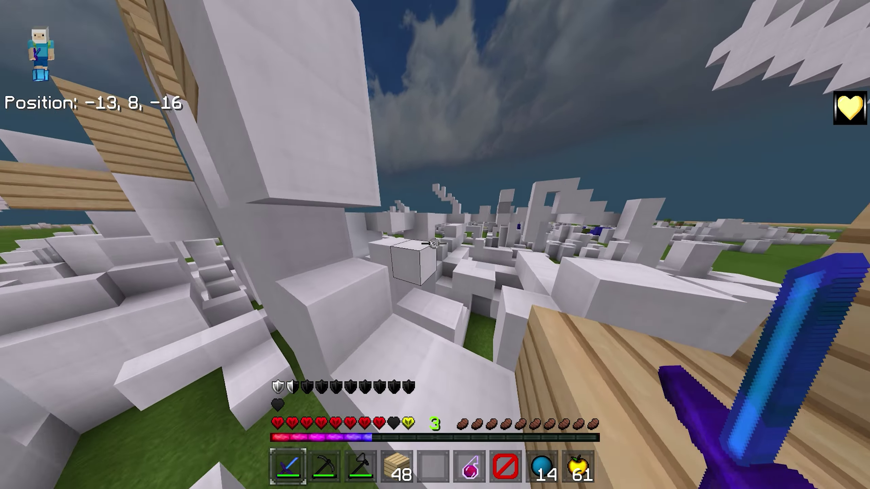
pyautogui.press('w')
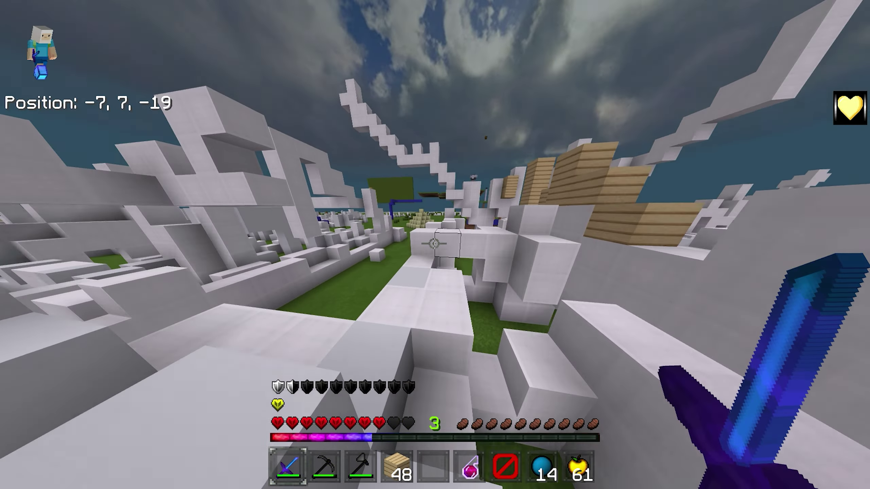
# Step: Hold the Ender Pearl while moving to view its texture, and switch back to the Diamond Sword
pyautogui.press('w')
pyautogui.press('8')
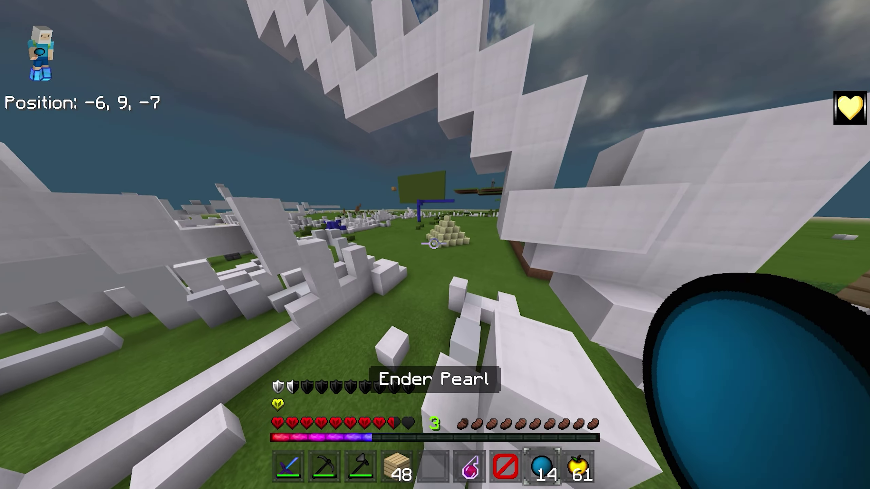
pyautogui.press('w')
pyautogui.press('1')
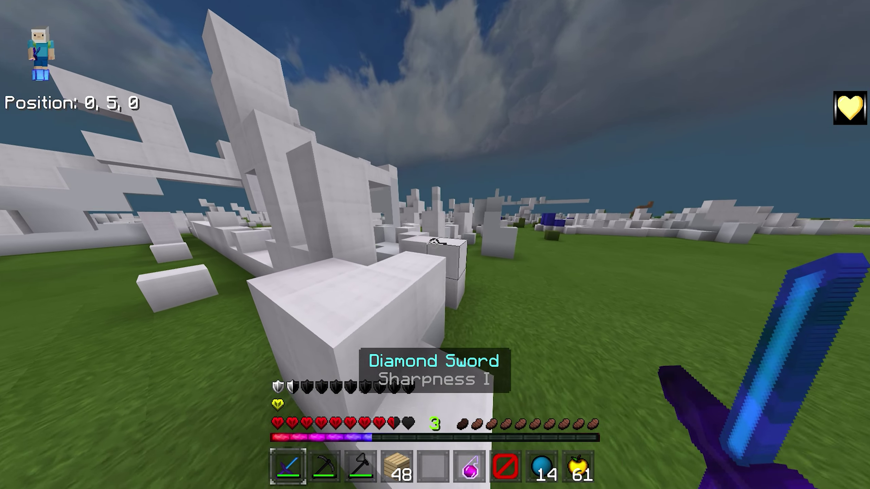
# Step: Throw the Splash Potion of Healing, re-equip the Diamond Sword and run on along the white blocks onto the grass
pyautogui.press('w')
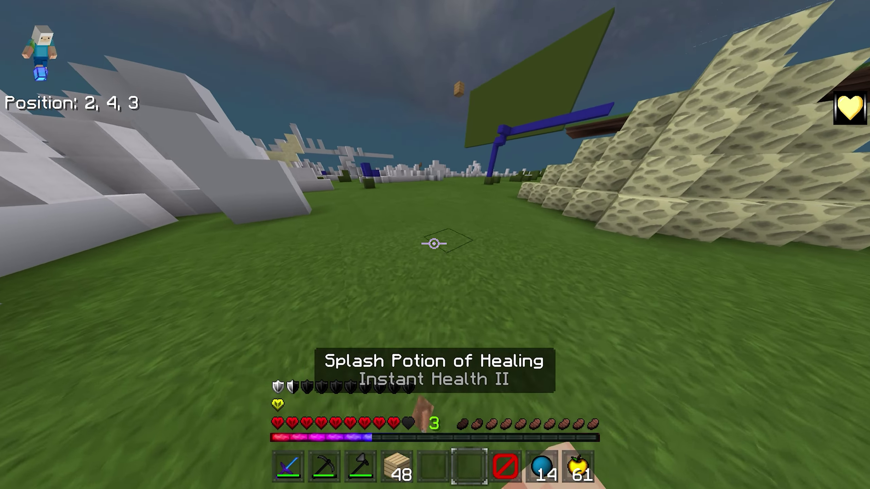
pyautogui.press('w')
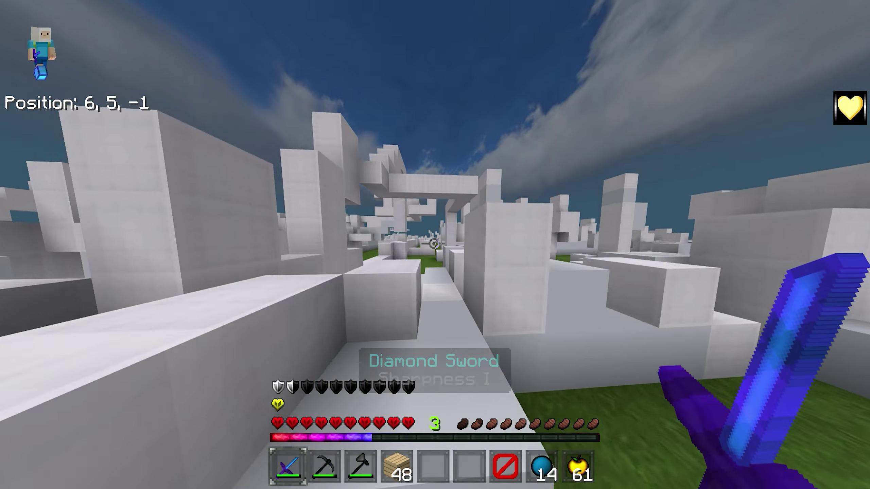
pyautogui.press('w')
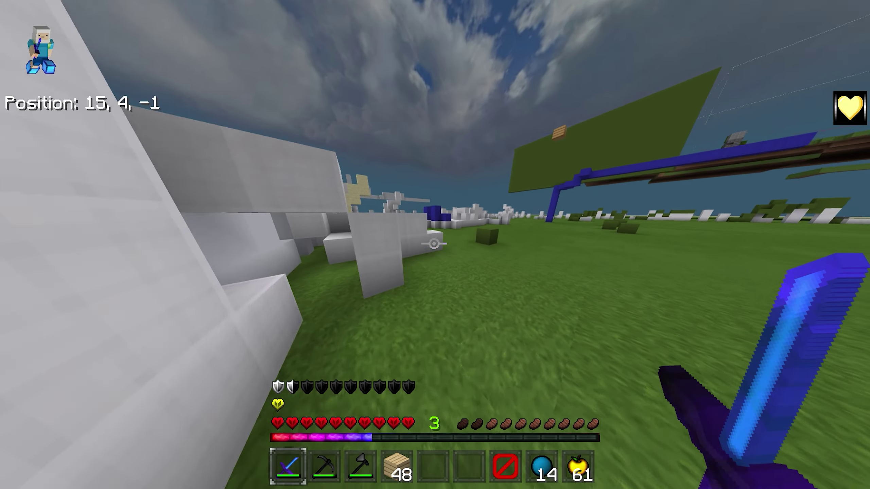